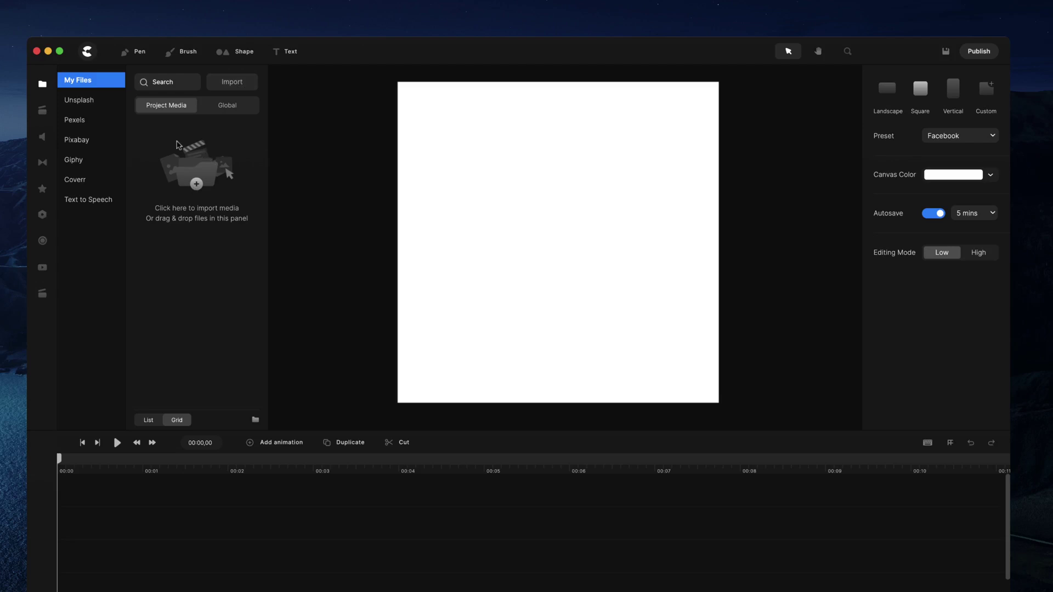
- Search Unsplash for "face" and import the portrait of the smiling man in the white V-neck shirt
click(104, 100)
click(179, 84)
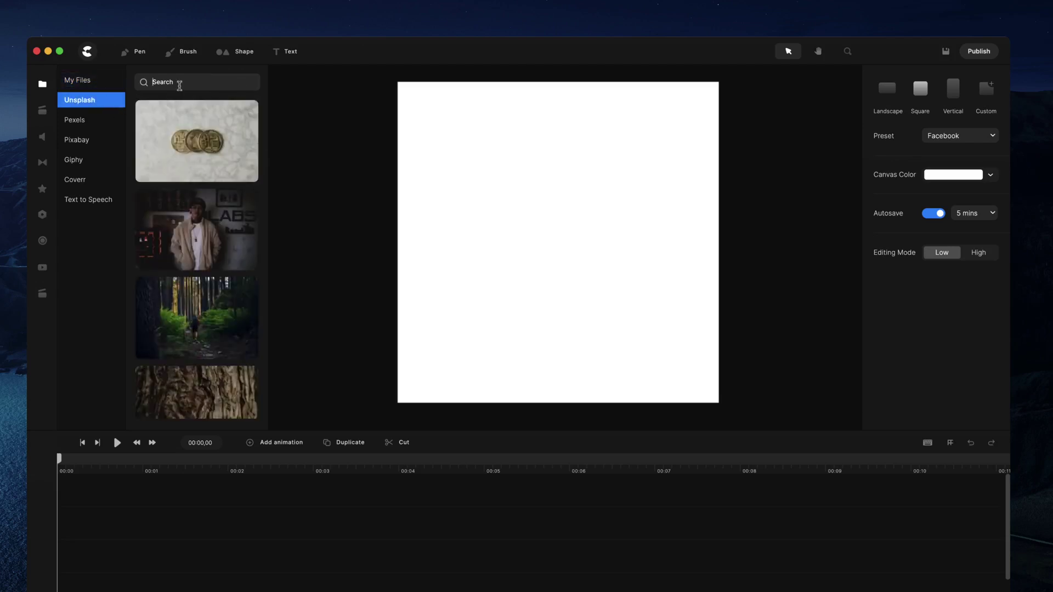
key(Return)
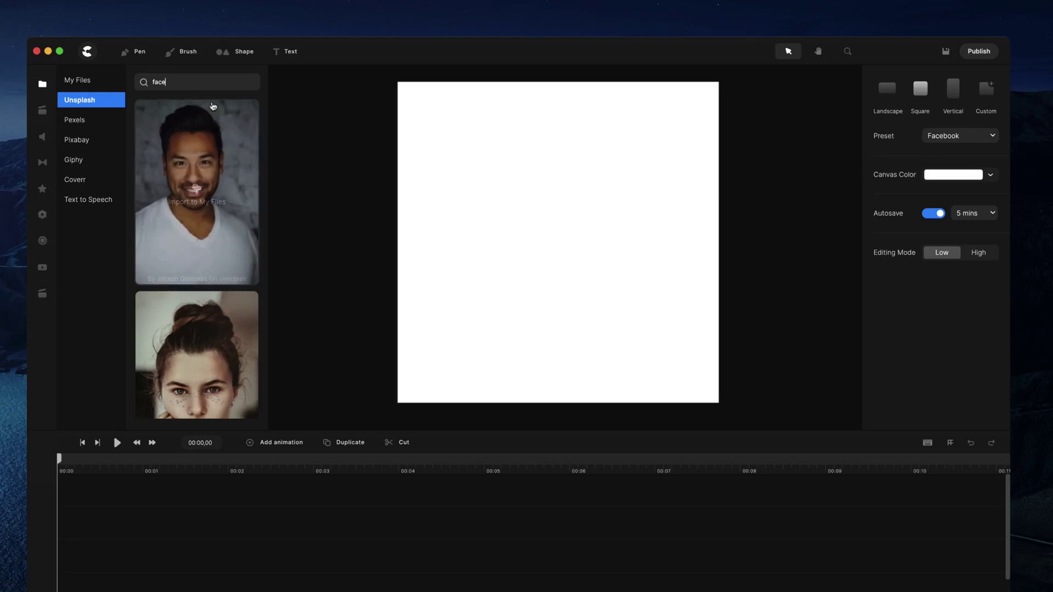
scroll(193, 181, down, 1)
mouse_move(193, 170)
click(198, 193)
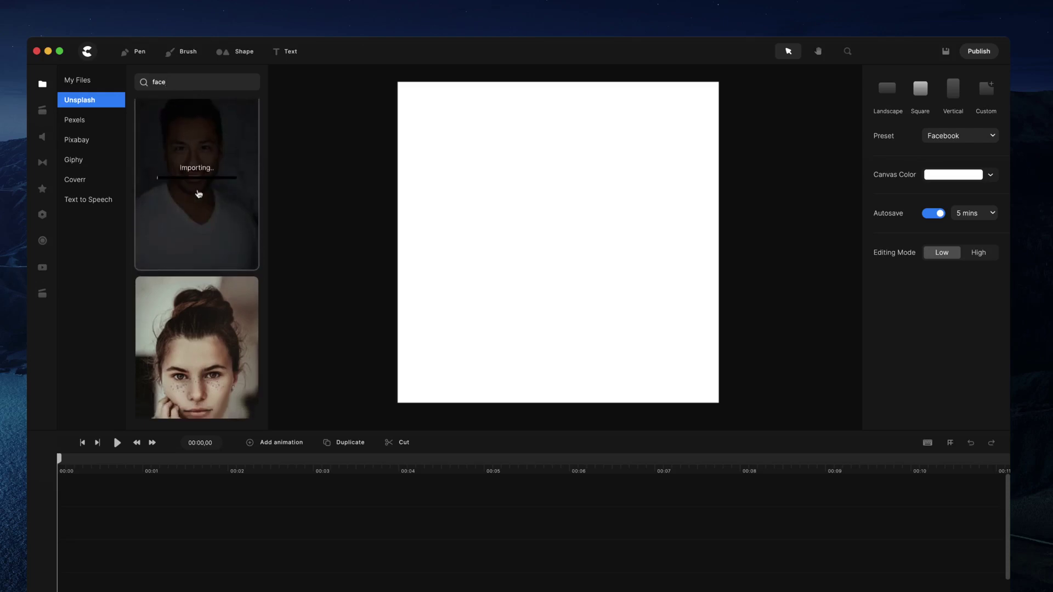
- Place the imported portrait on the canvas, scale it to 78% and position it so the whole head fits inside the frame
click(83, 81)
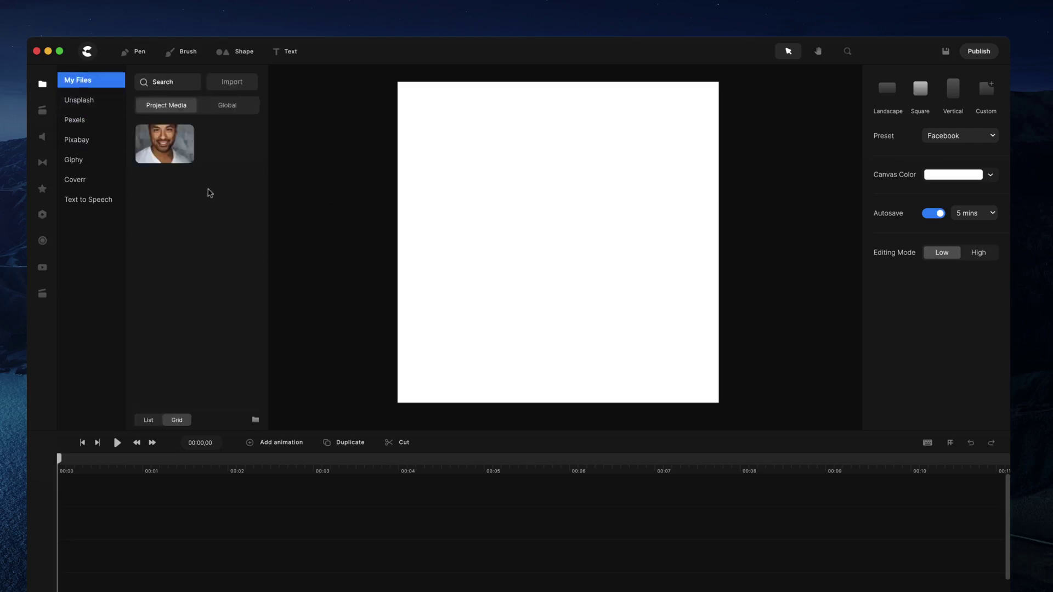
drag(187, 158, 502, 305)
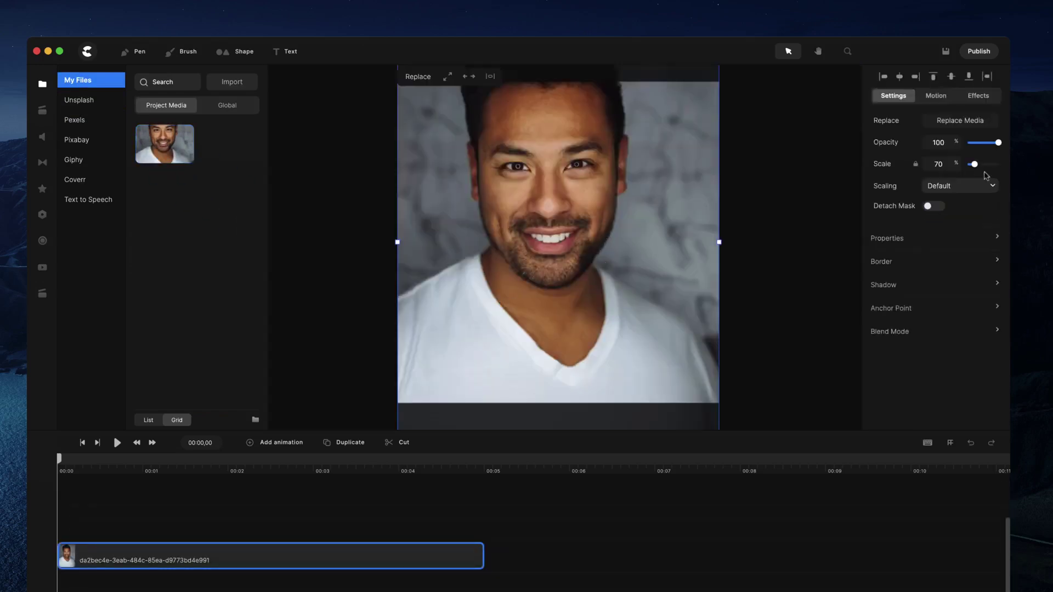
drag(955, 164, 963, 163)
drag(586, 172, 602, 279)
drag(958, 164, 955, 164)
drag(691, 283, 686, 270)
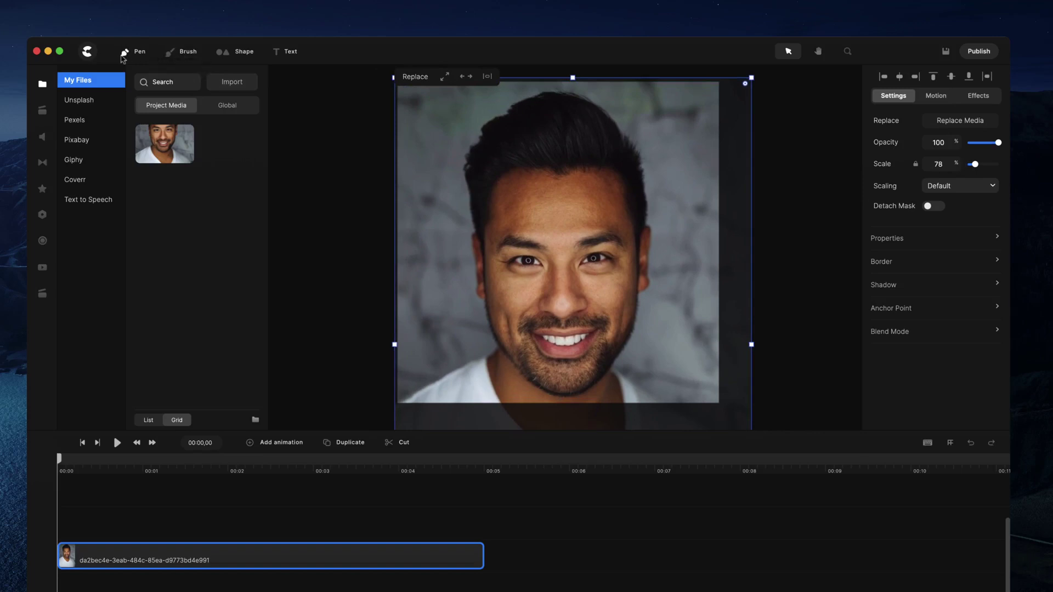
click(130, 56)
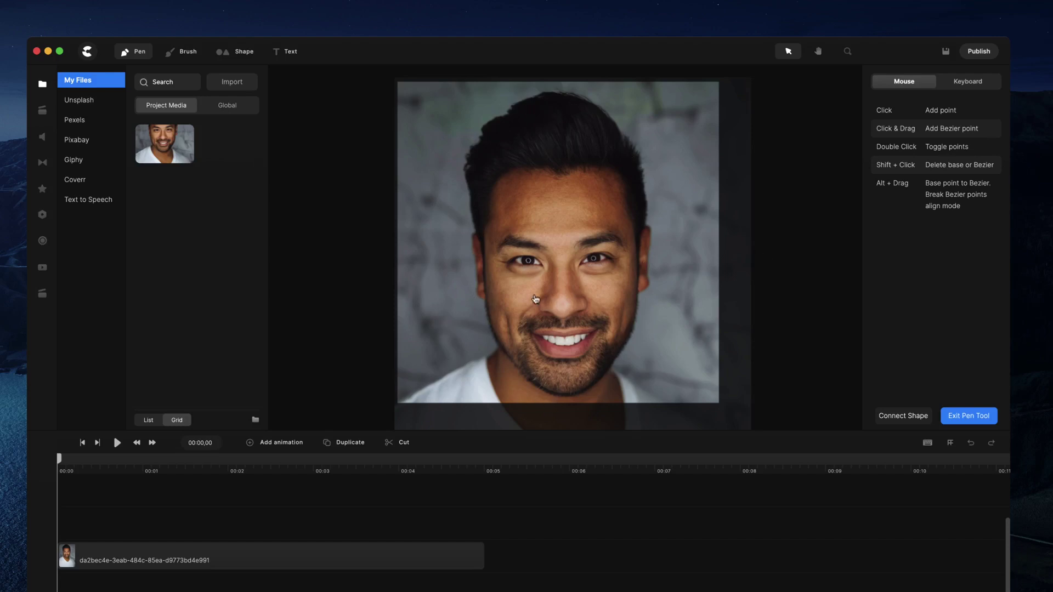
scroll(461, 195, up, 5)
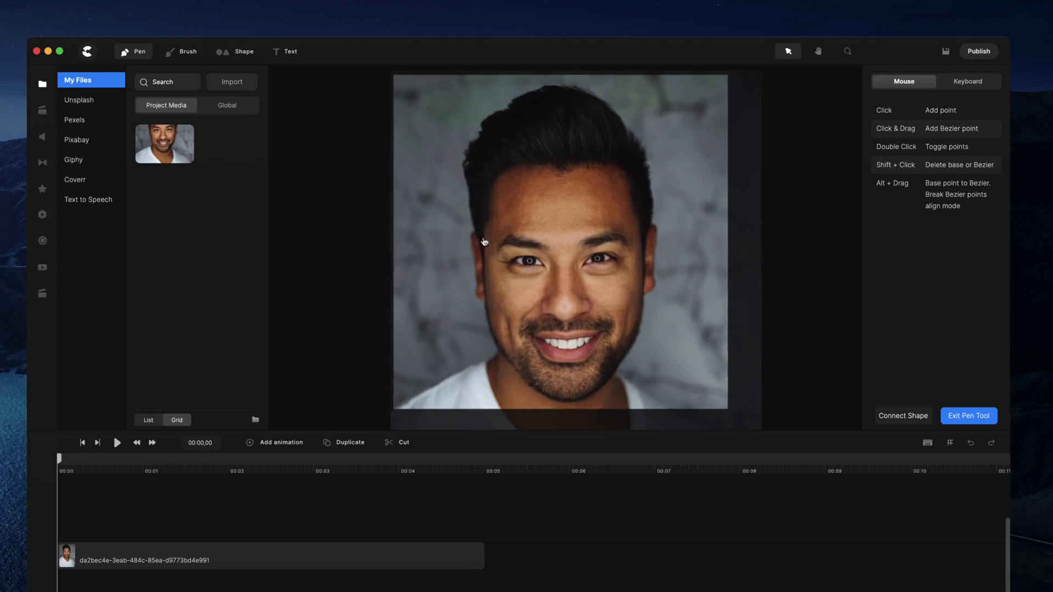
scroll(479, 237, up, 2)
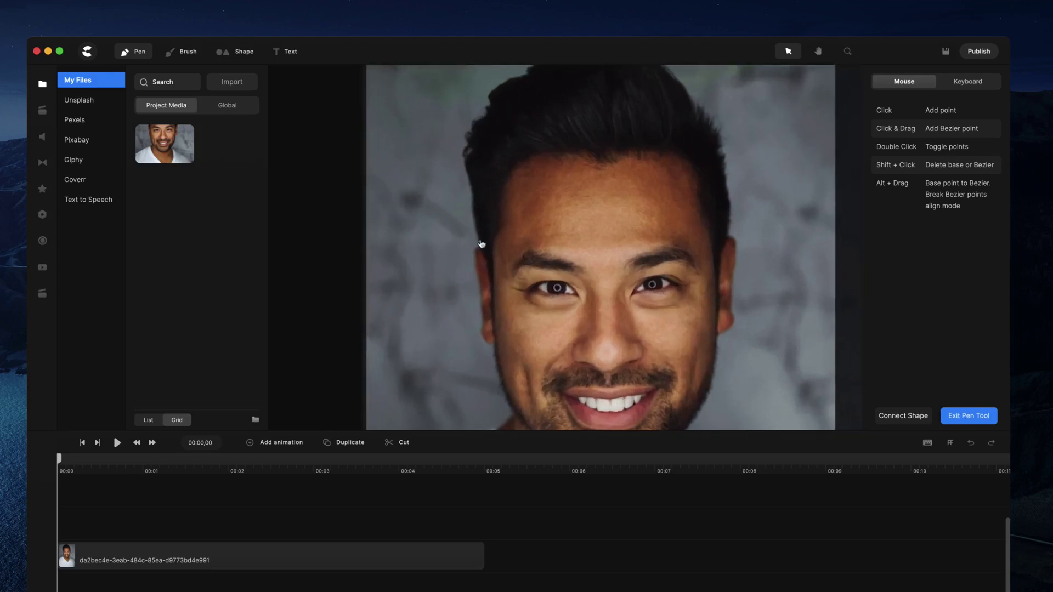
click(847, 51)
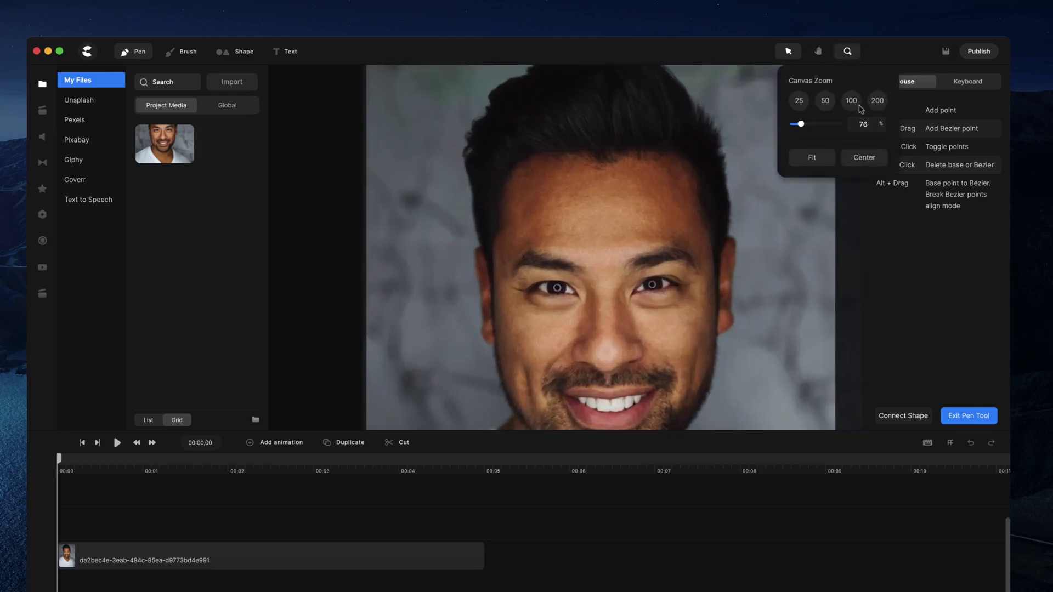
drag(802, 125, 796, 124)
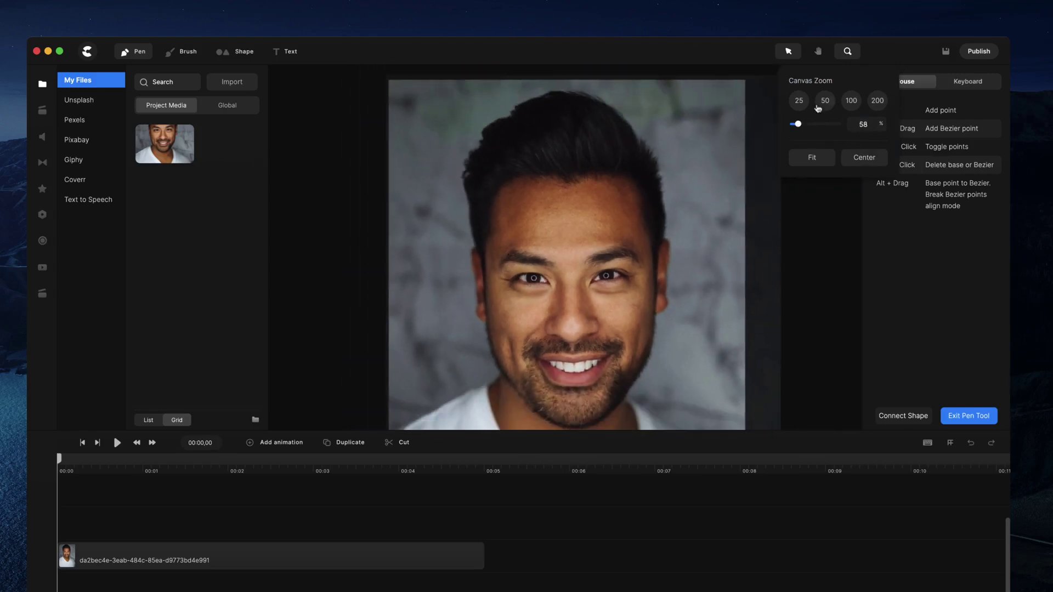
click(851, 102)
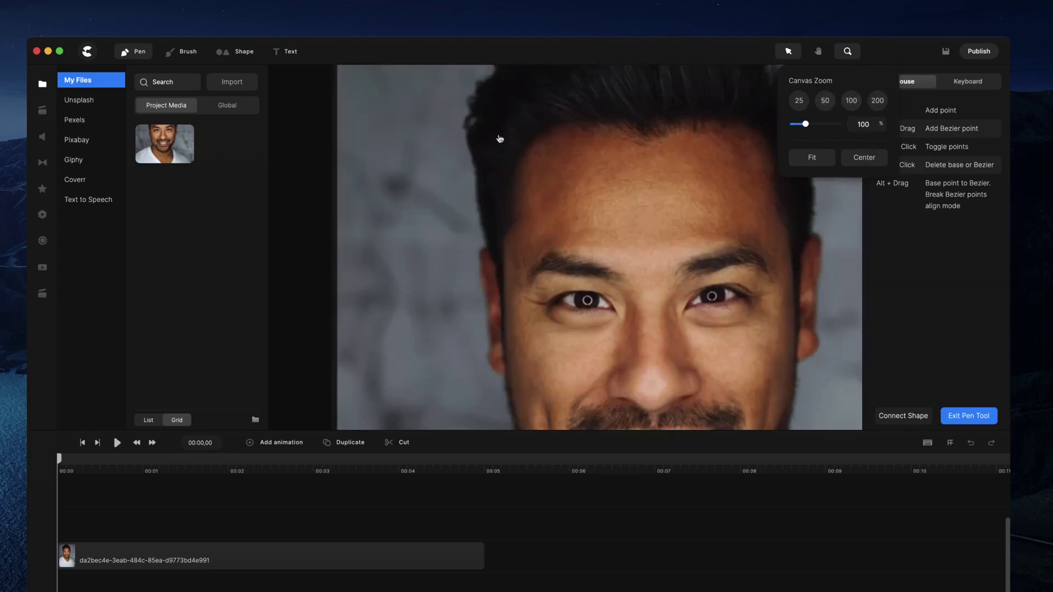
key(Escape)
key(Escape)
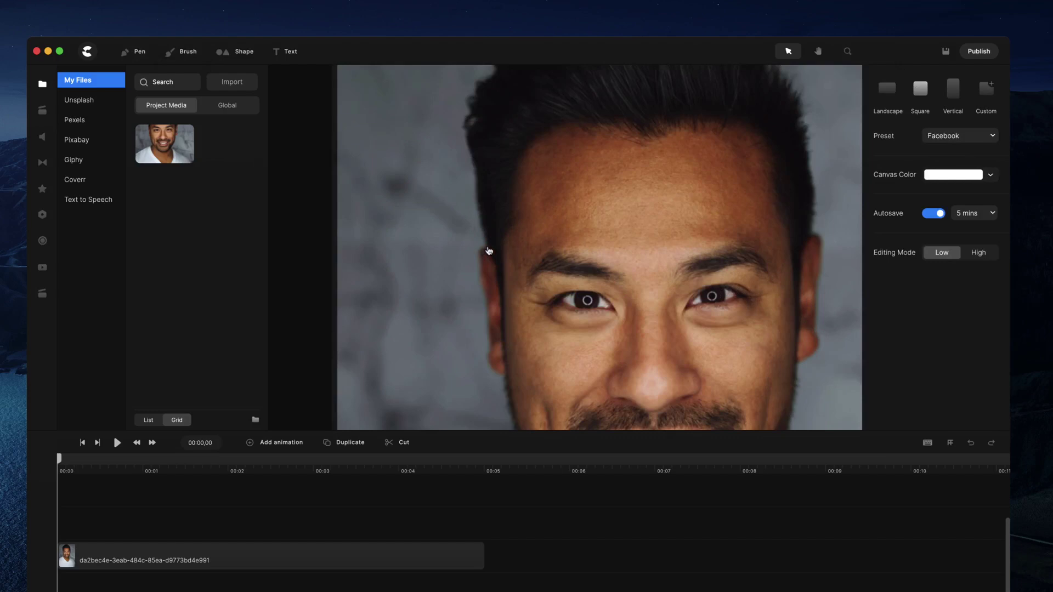
click(489, 251)
- Trace a Pen path from above the image-left ear up along the hair edge to near the crown
click(134, 52)
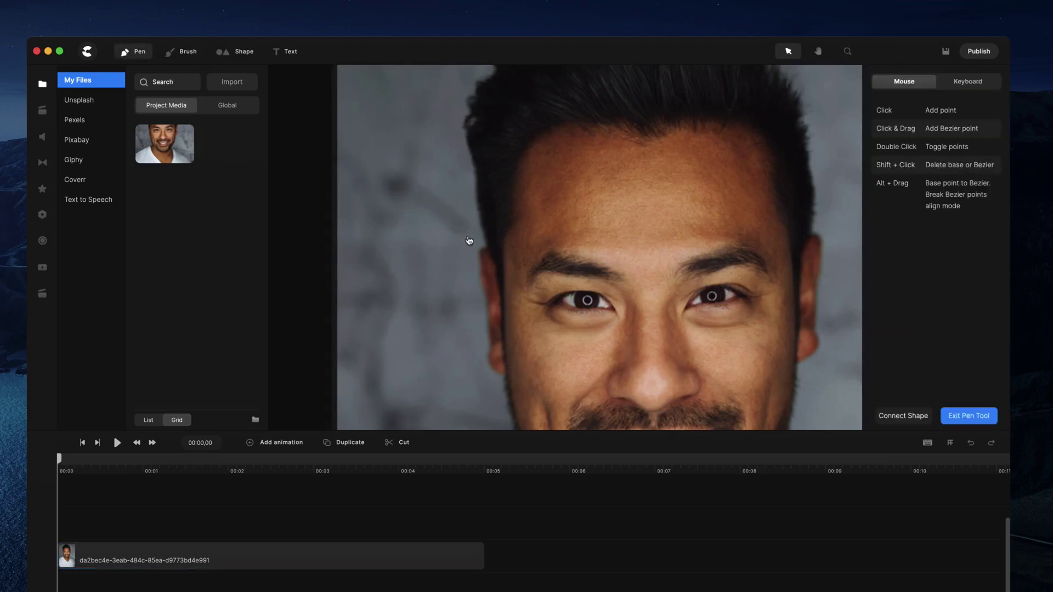
click(485, 242)
click(478, 208)
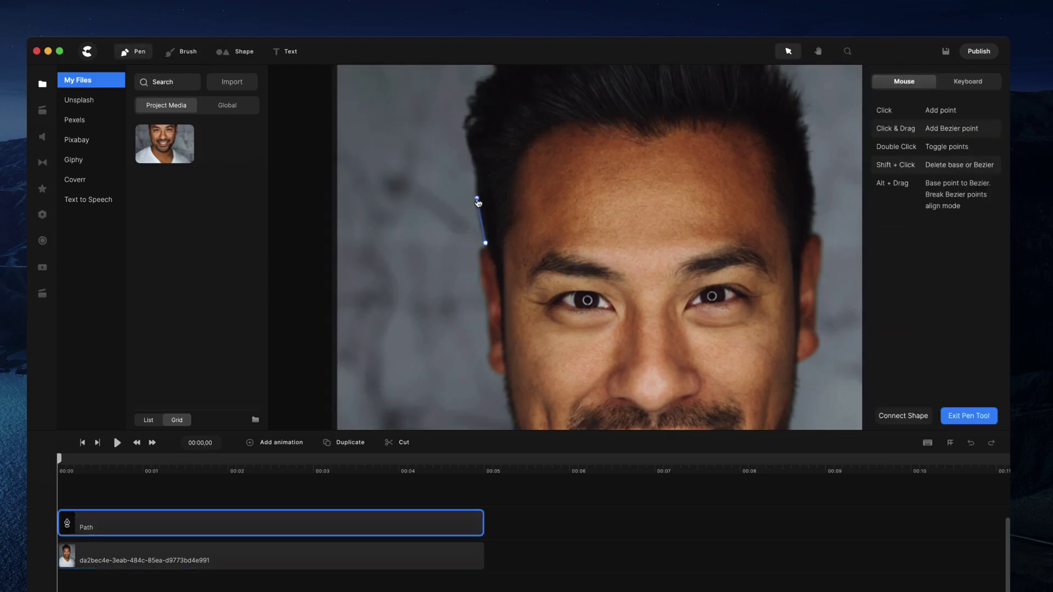
click(476, 178)
click(467, 132)
scroll(480, 125, up, 5)
click(444, 251)
click(453, 235)
click(469, 222)
click(481, 206)
click(479, 198)
click(477, 192)
click(486, 185)
click(493, 182)
click(500, 177)
click(519, 171)
click(521, 169)
click(532, 154)
click(540, 149)
click(547, 146)
click(572, 137)
click(577, 135)
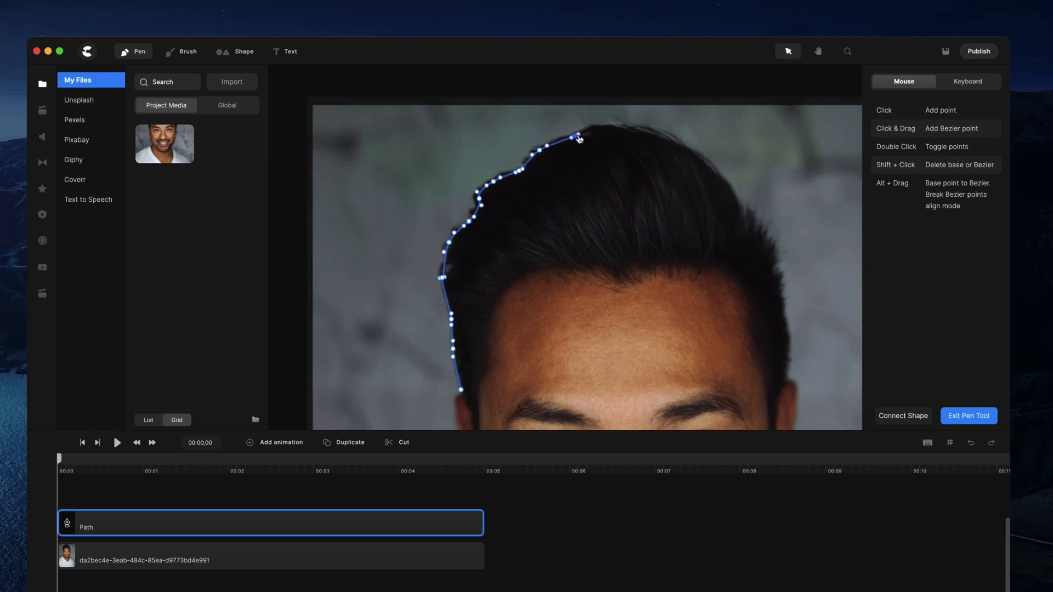
- Continue the path over the crown and down the image-right hair edge to the top of the ear
click(599, 126)
click(613, 126)
click(626, 127)
click(673, 139)
drag(674, 140, 680, 143)
click(723, 179)
click(742, 215)
click(757, 228)
click(765, 234)
click(776, 254)
click(777, 264)
click(779, 274)
click(782, 293)
click(784, 300)
click(785, 305)
click(785, 382)
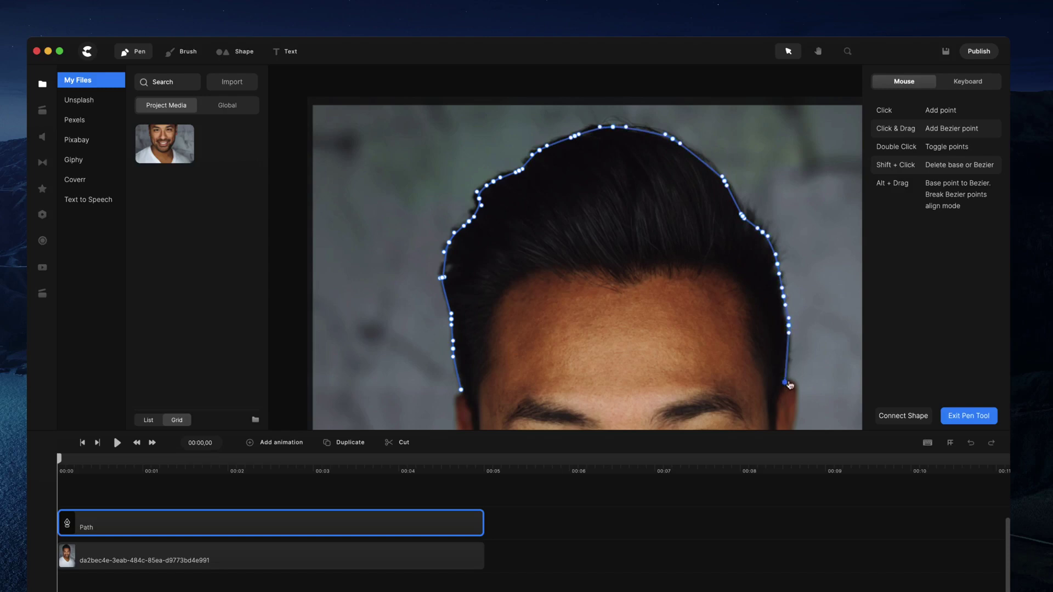
- Trace around the image-right ear with Bezier points, ending where the earlobe meets the cheek
key(space)
drag(803, 356, 656, 180)
scroll(648, 202, up, 10)
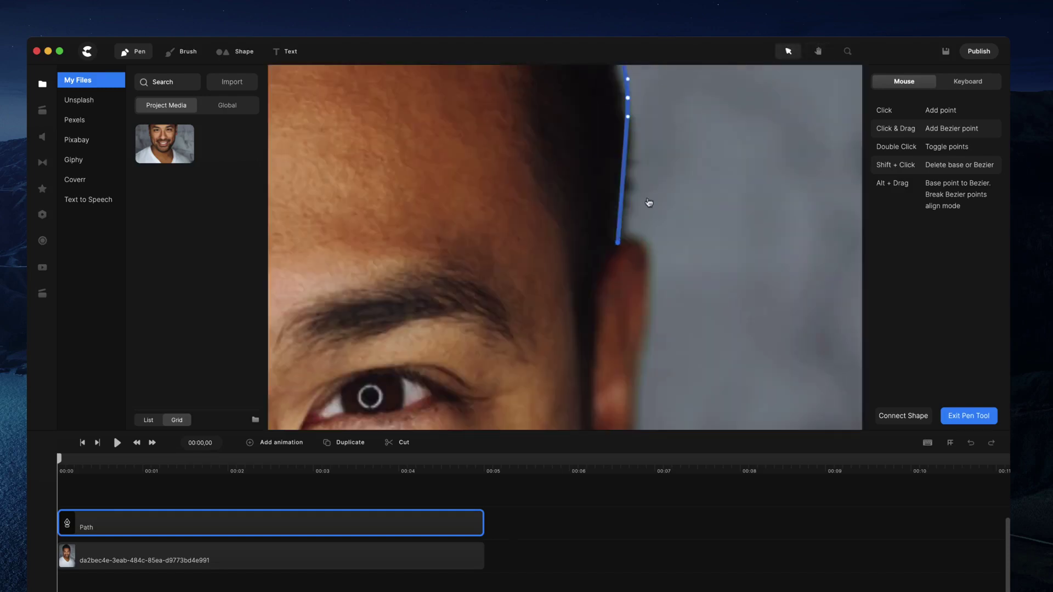
drag(642, 256, 649, 283)
drag(650, 345, 647, 362)
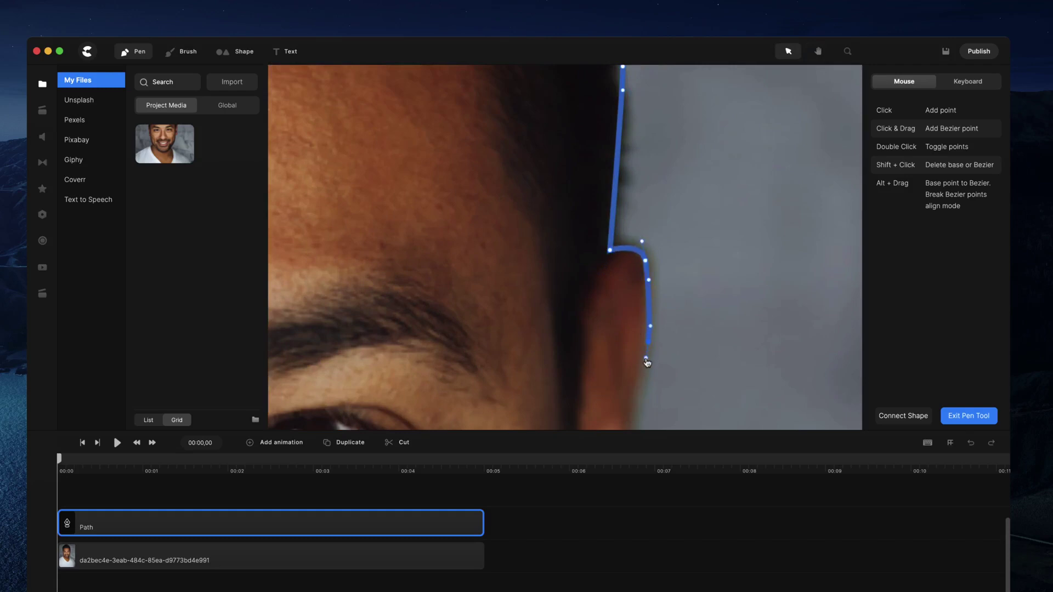
scroll(668, 366, down, 5)
drag(659, 283, 658, 301)
drag(660, 373, 655, 384)
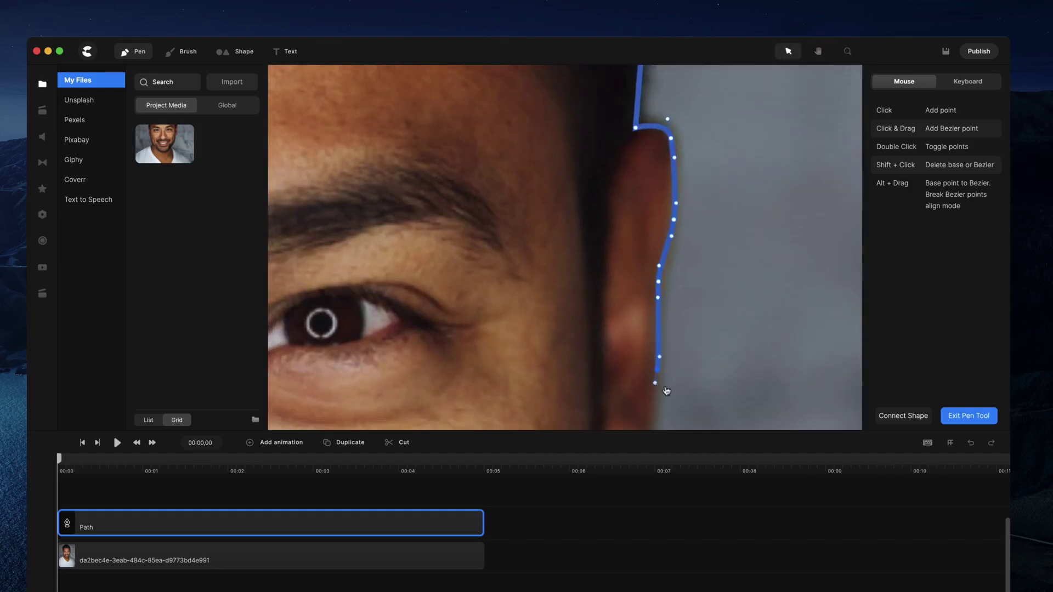
scroll(666, 391, down, 10)
drag(675, 185, 678, 238)
click(607, 287)
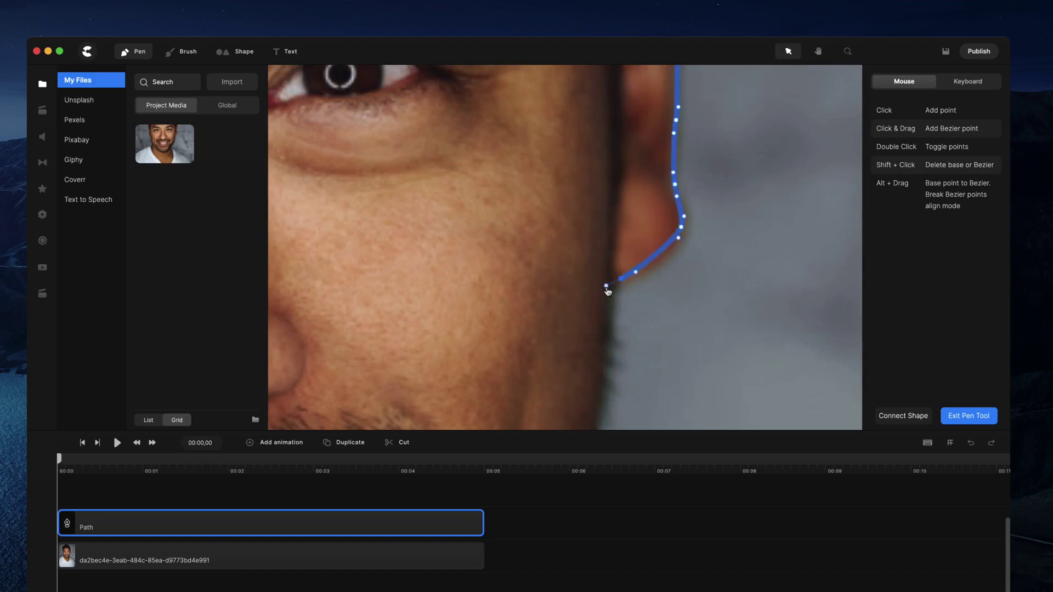
- Extend the path down the image-right cheek and along the bearded jawline towards the chin
scroll(606, 287, down, 5)
drag(605, 329, 603, 338)
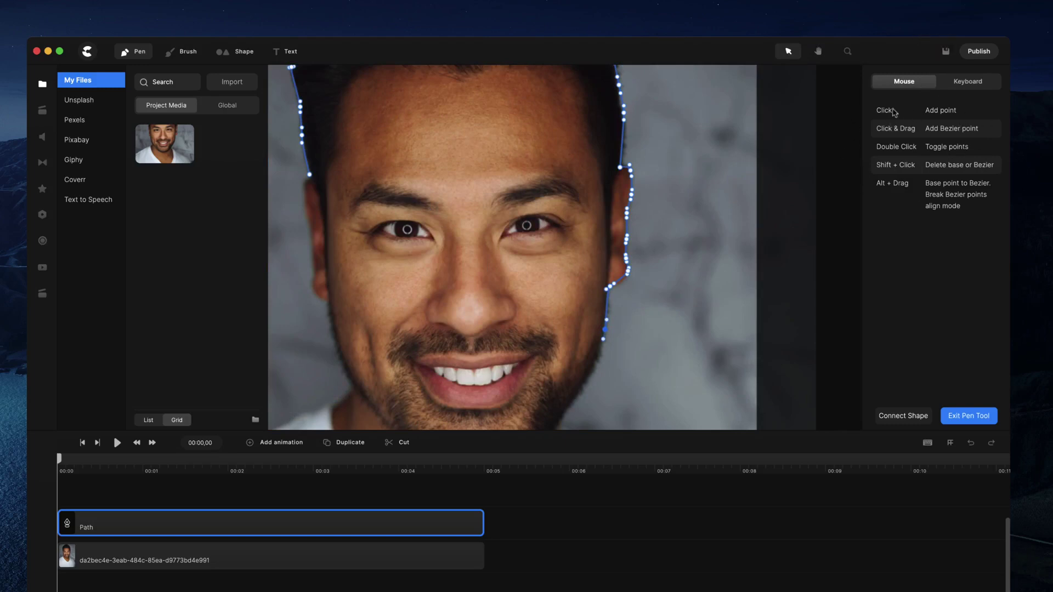
click(598, 360)
click(578, 404)
drag(567, 396, 636, 236)
click(621, 269)
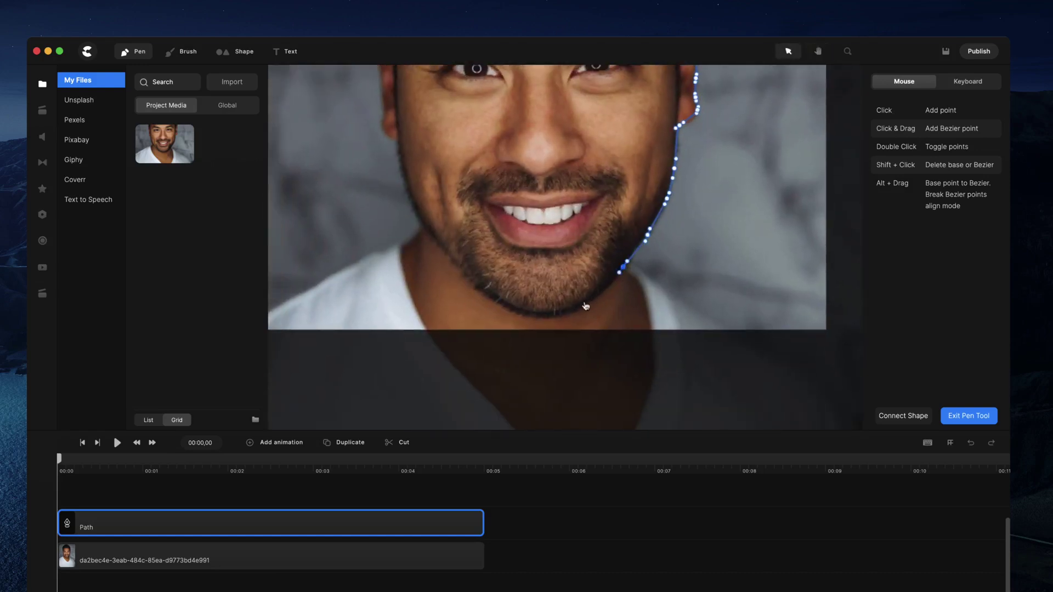
- Trace the chin, the image-left jaw and the ear, and close the path at its starting point
drag(498, 302, 442, 249)
drag(423, 220, 530, 316)
drag(507, 248, 483, 200)
click(502, 227)
mouse_move(482, 184)
mouse_down()
mouse_move(483, 174)
mouse_move(534, 317)
mouse_up()
drag(529, 282, 526, 237)
click(534, 234)
scroll(533, 233, up, 5)
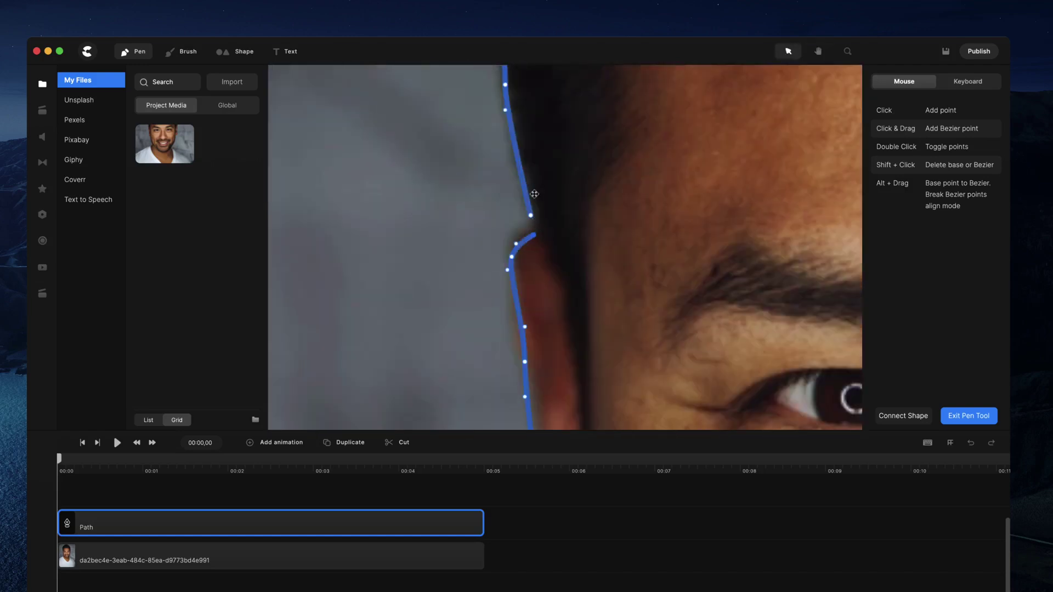
click(531, 215)
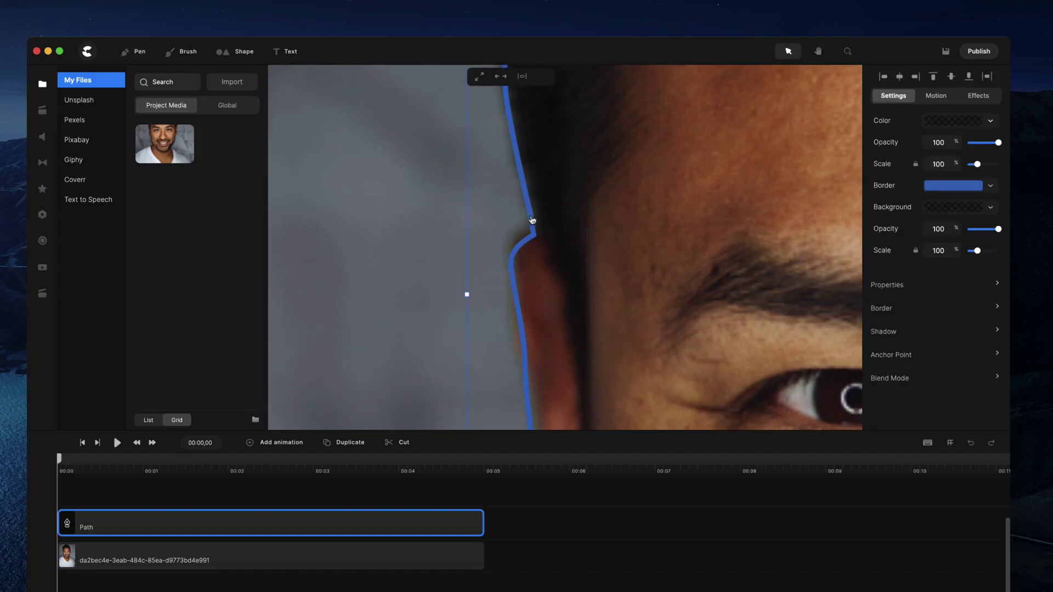
- Fill the closed head path with fully opaque white (ffffff) and keep it aligned over the face
scroll(584, 226, down, 10)
scroll(584, 227, up, 5)
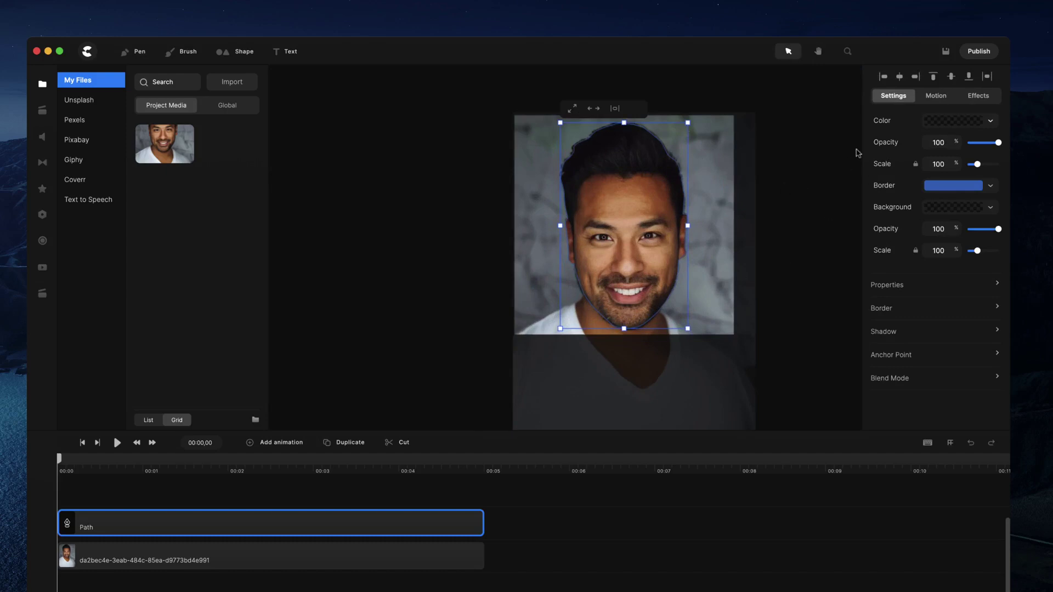
click(955, 123)
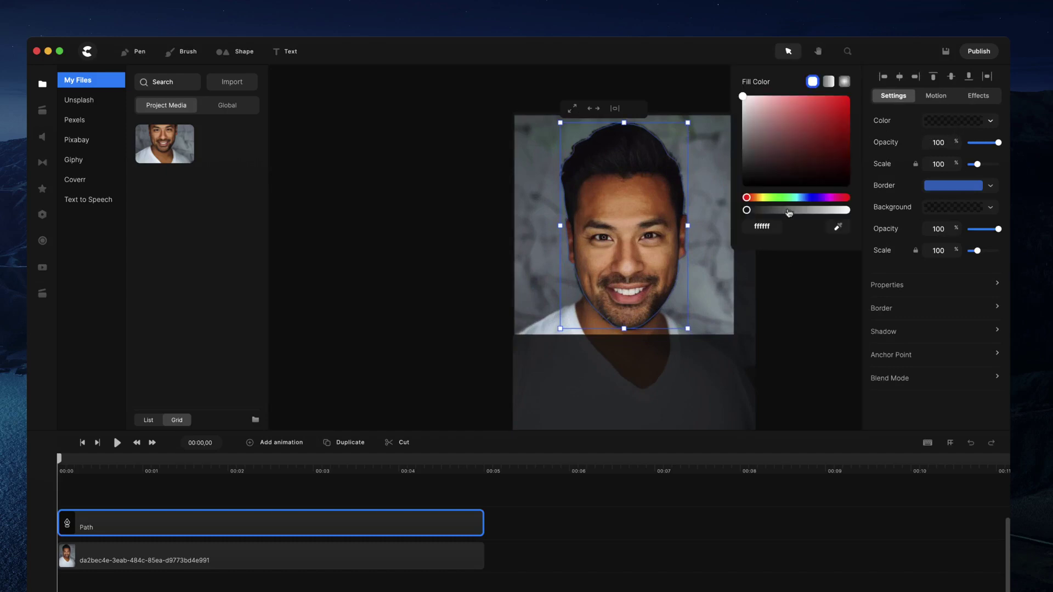
drag(789, 213, 889, 204)
click(822, 323)
mouse_move(671, 192)
mouse_down()
mouse_move(592, 193)
mouse_move(669, 187)
mouse_up()
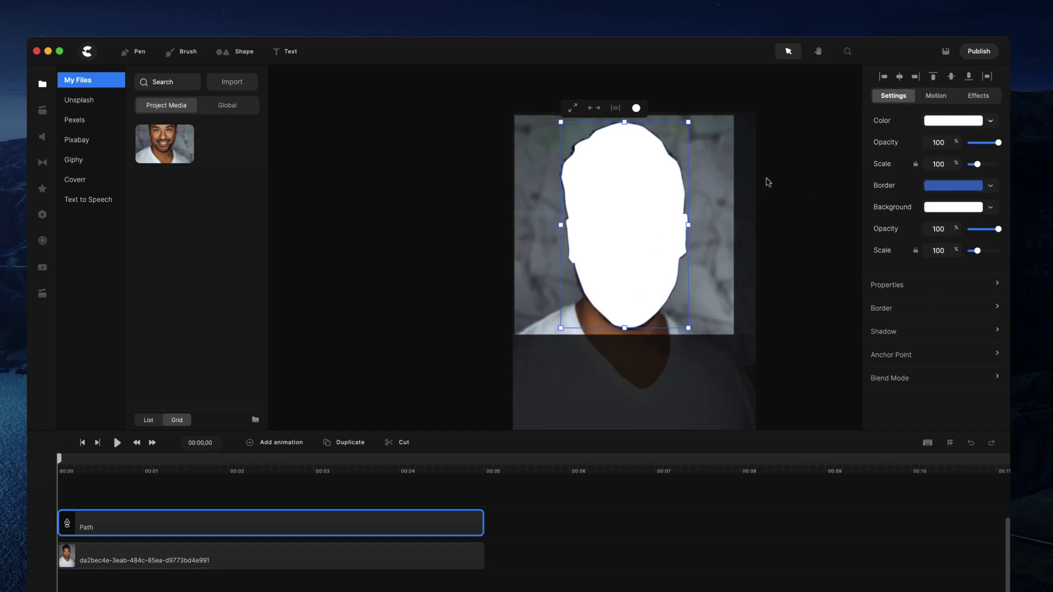
- Select the portrait and the head path together and mask the portrait with the path
drag(797, 147, 538, 313)
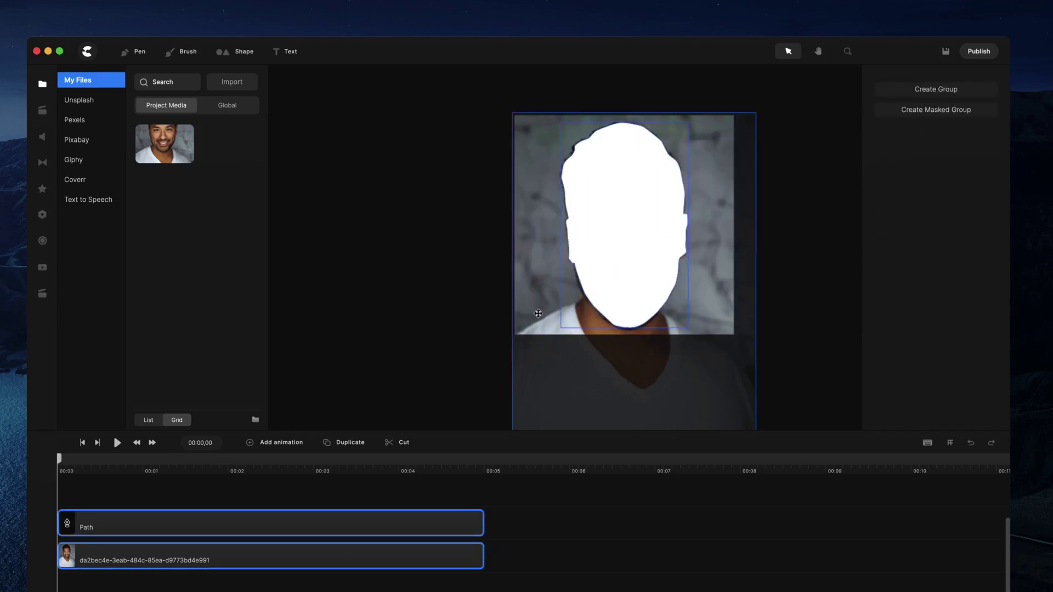
click(399, 565)
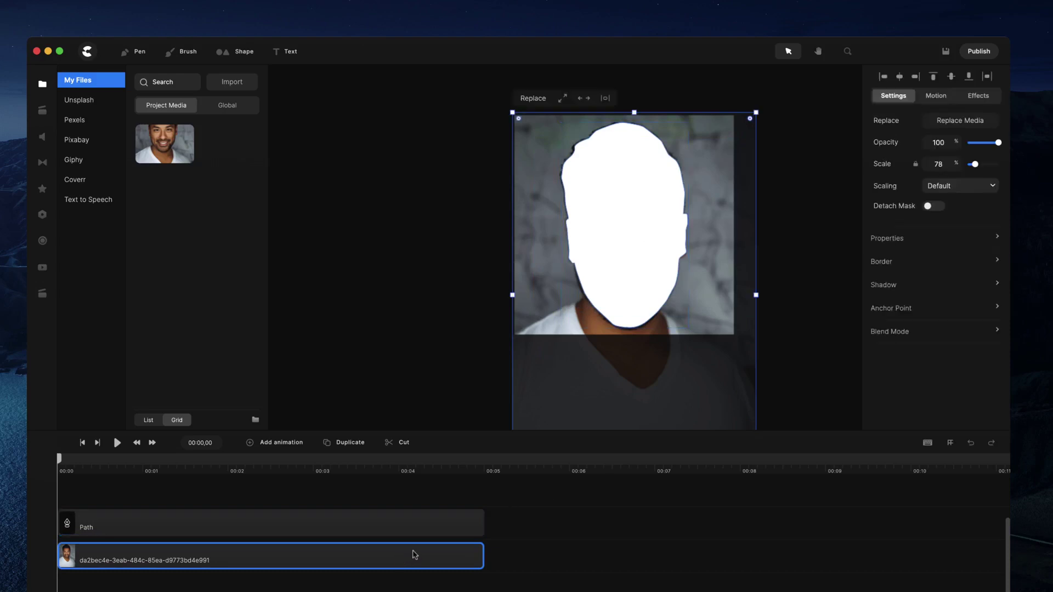
shift+click(396, 526)
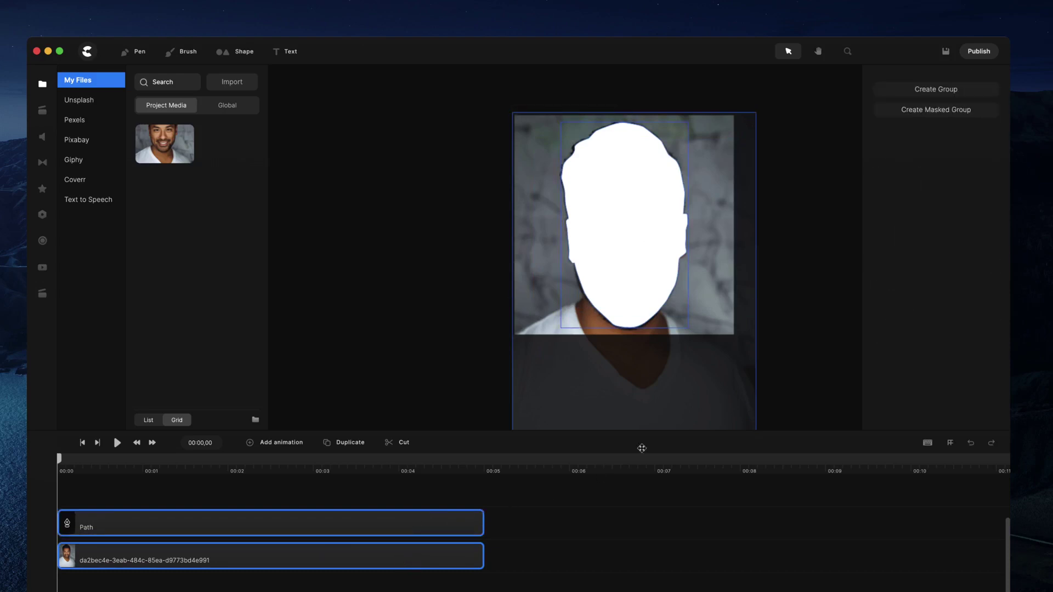
right_click(637, 199)
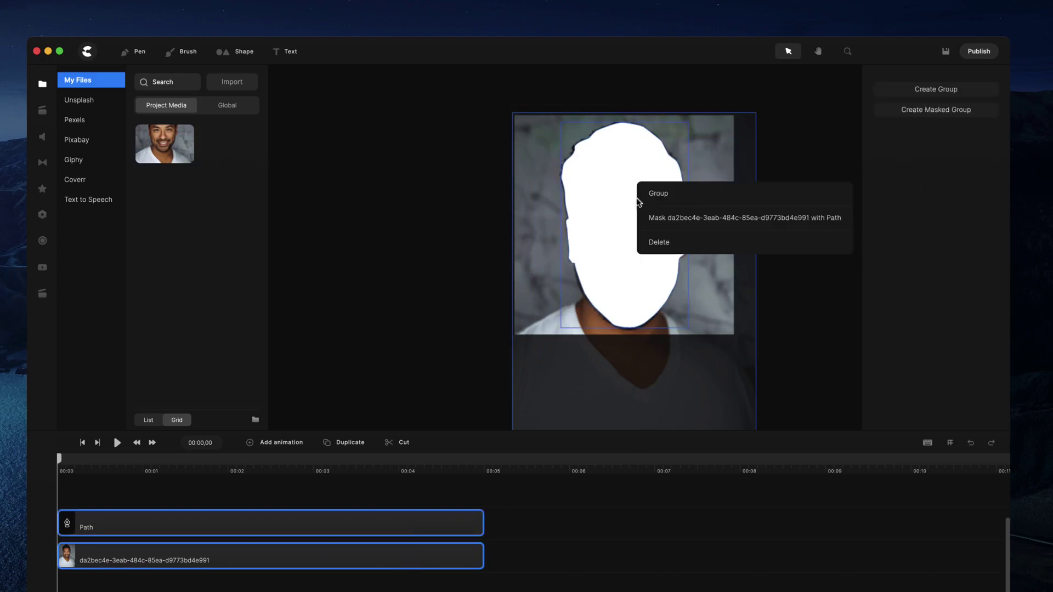
click(693, 222)
mouse_move(682, 251)
mouse_down()
mouse_move(560, 214)
mouse_move(688, 241)
mouse_move(683, 250)
mouse_up()
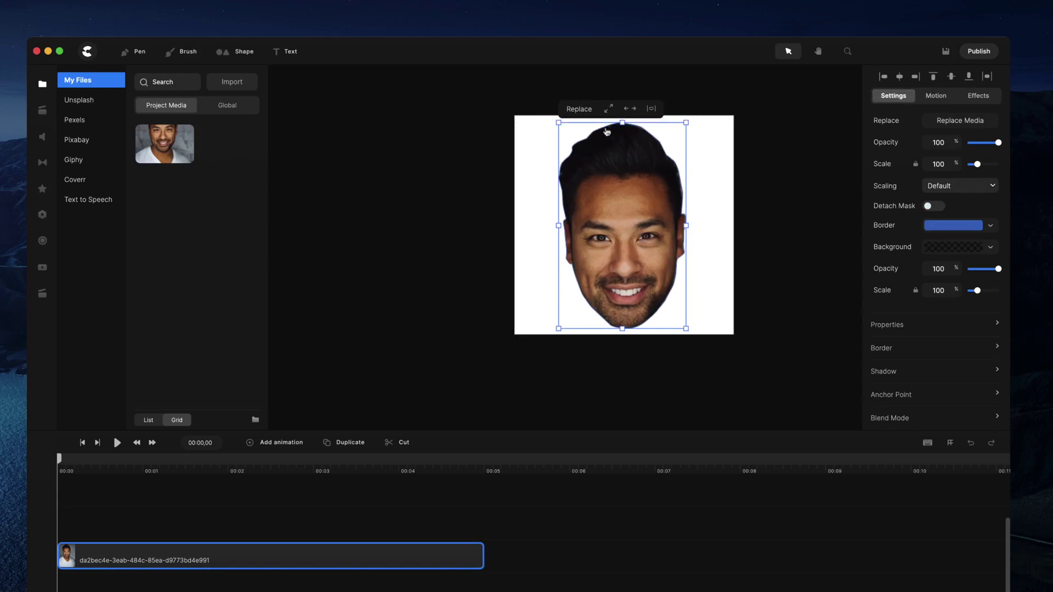
- Remove the blue border around the masked head
click(752, 180)
scroll(587, 136, up, 5)
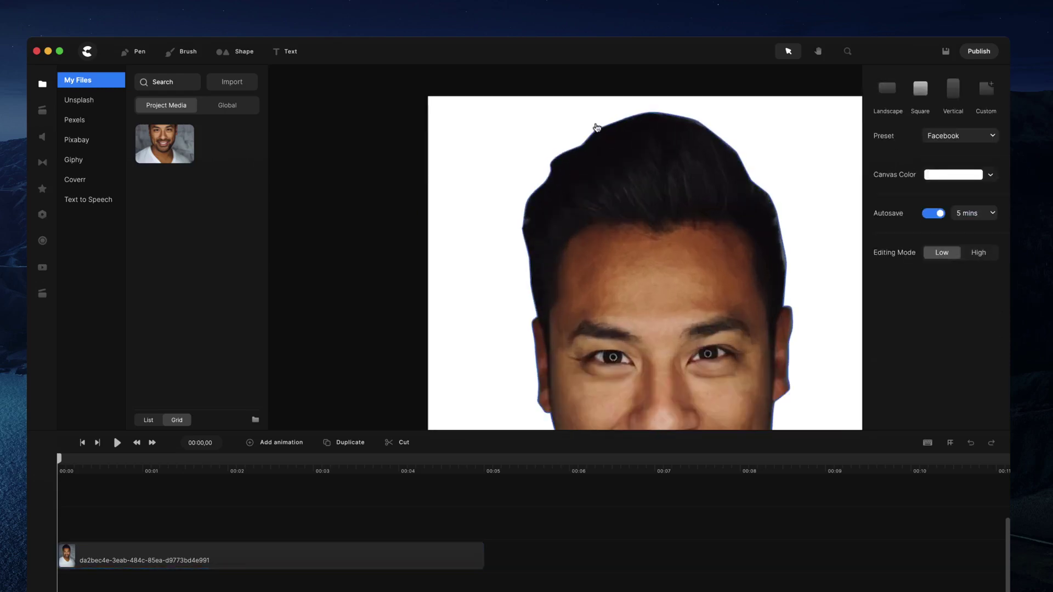
scroll(594, 131, up, 4)
click(613, 173)
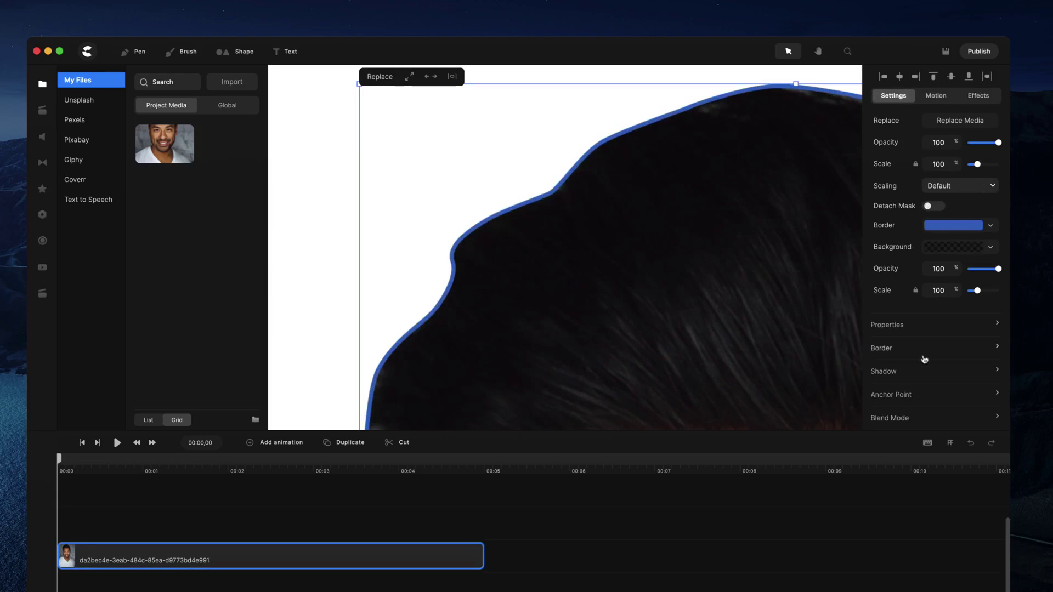
click(887, 356)
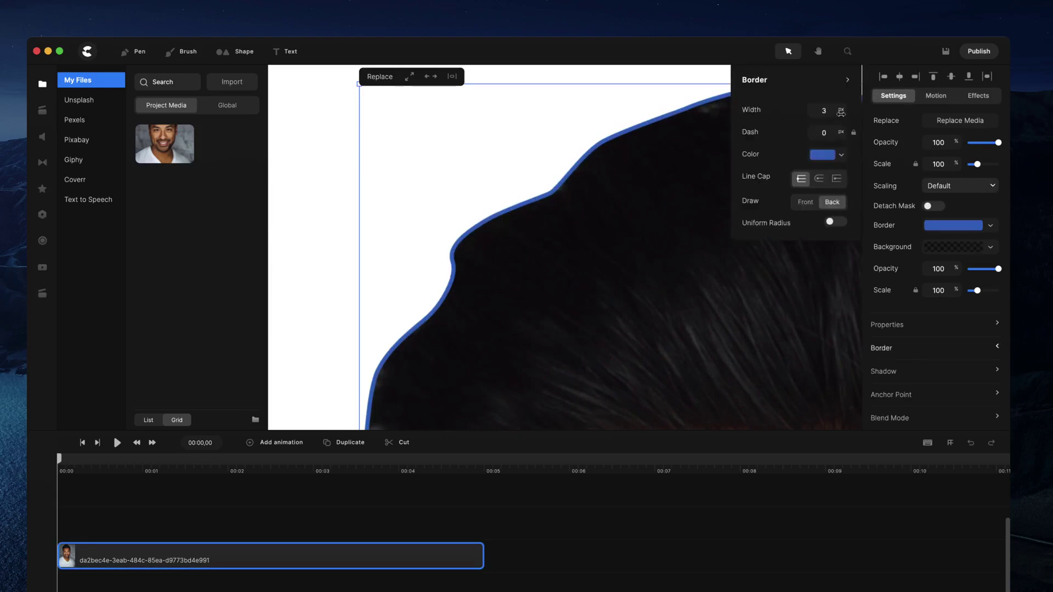
click(308, 160)
scroll(562, 195, down, 10)
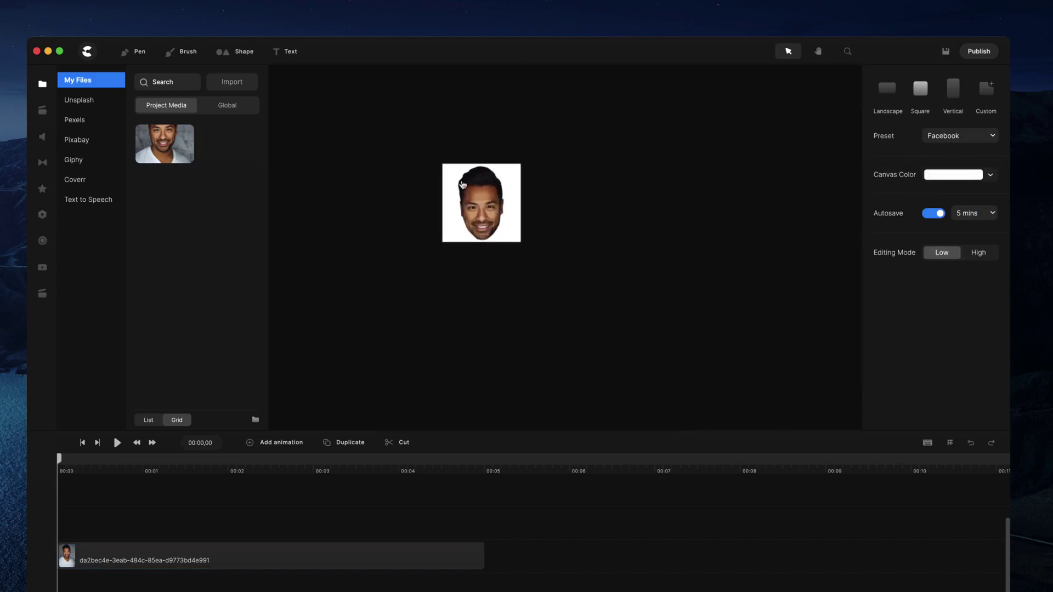
scroll(477, 195, up, 8)
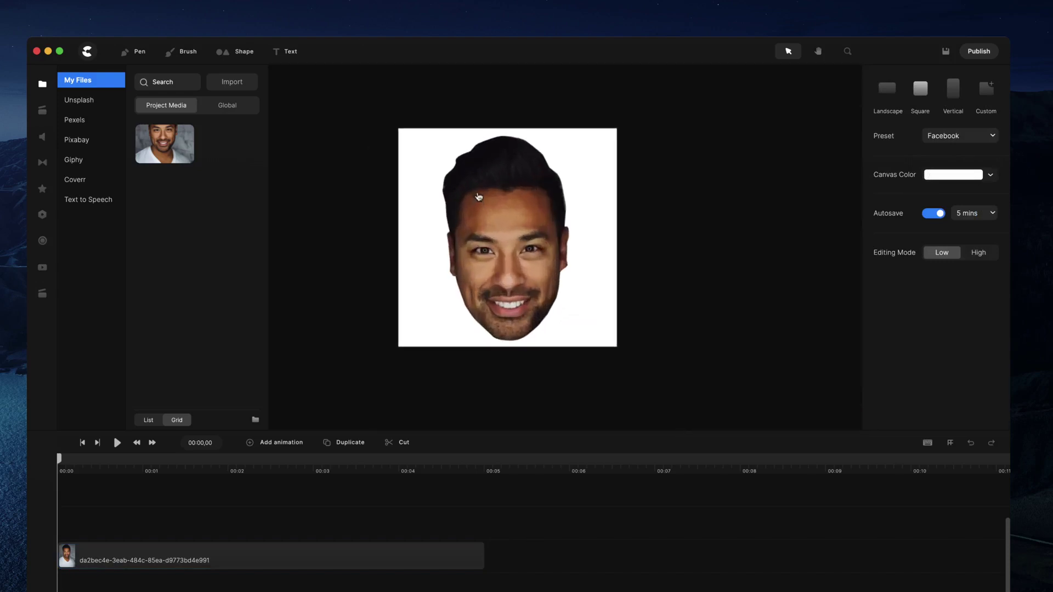
scroll(478, 196, up, 3)
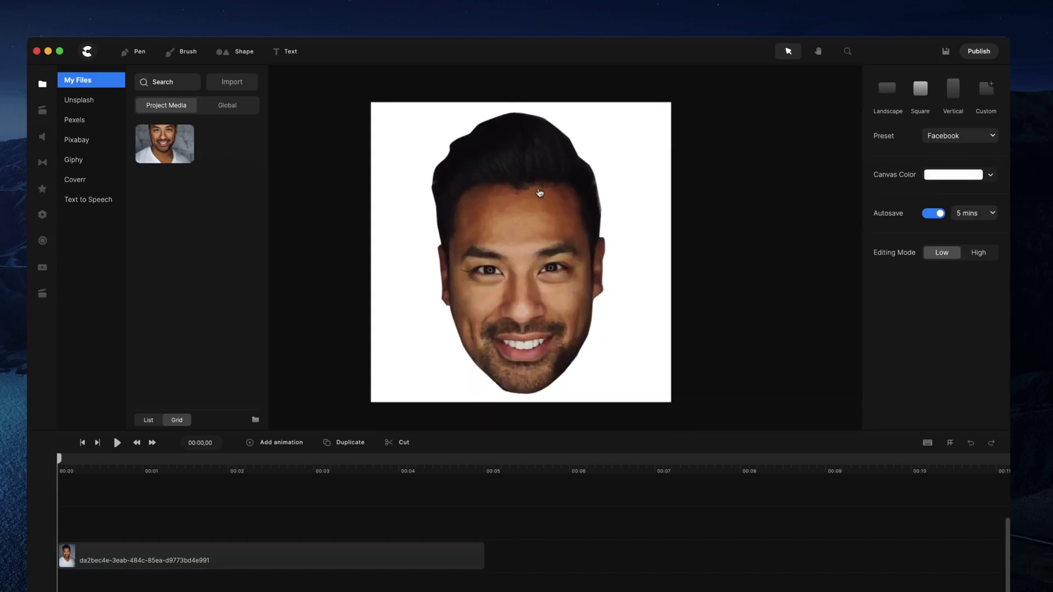
- Open the head's mask path for editing and add an anchor point along the underside of the image-right earlobe
click(561, 241)
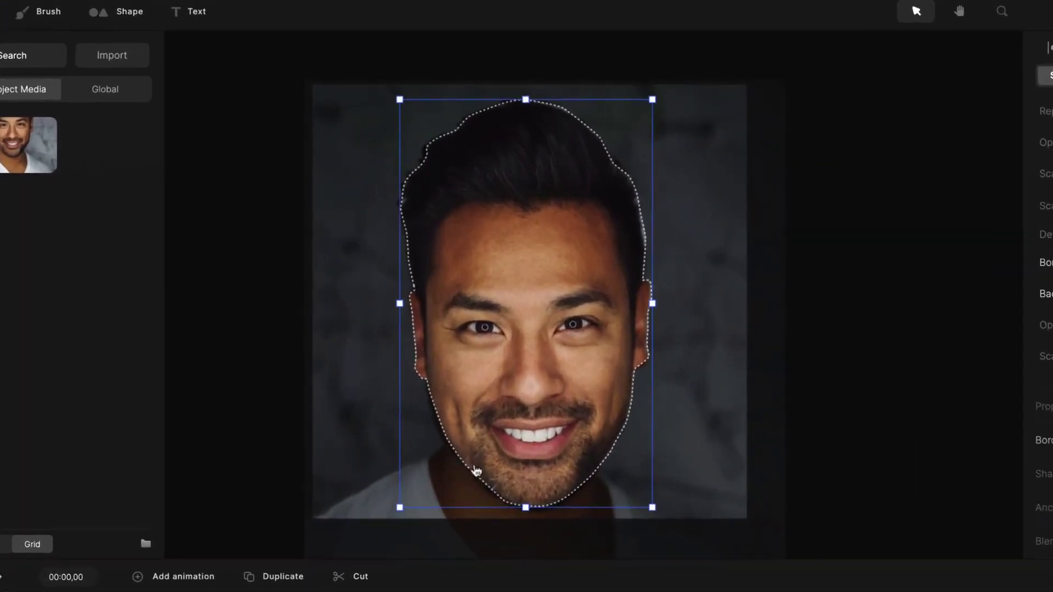
scroll(635, 352, up, 8)
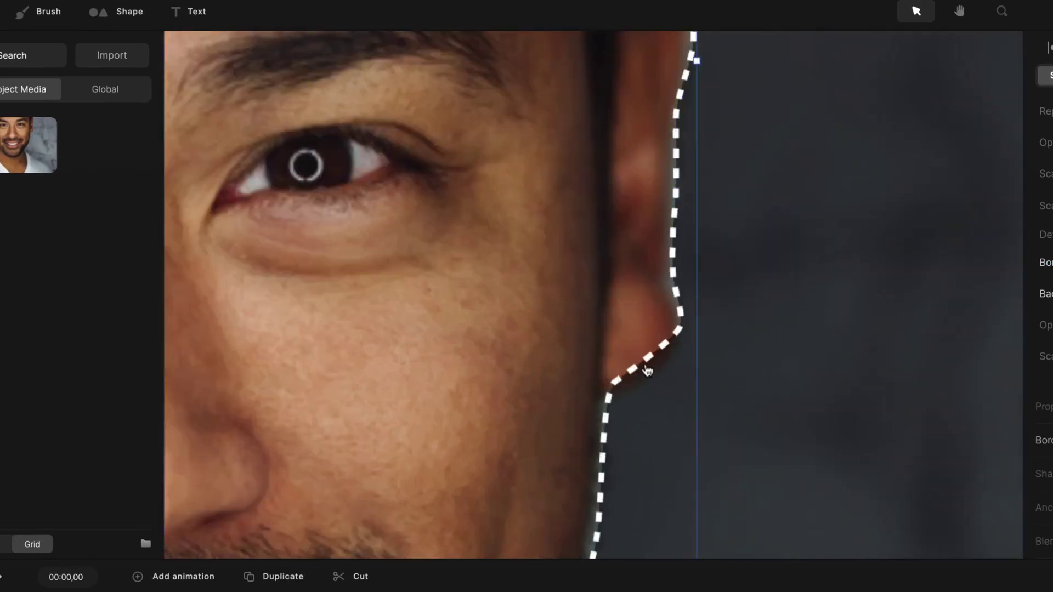
click(648, 365)
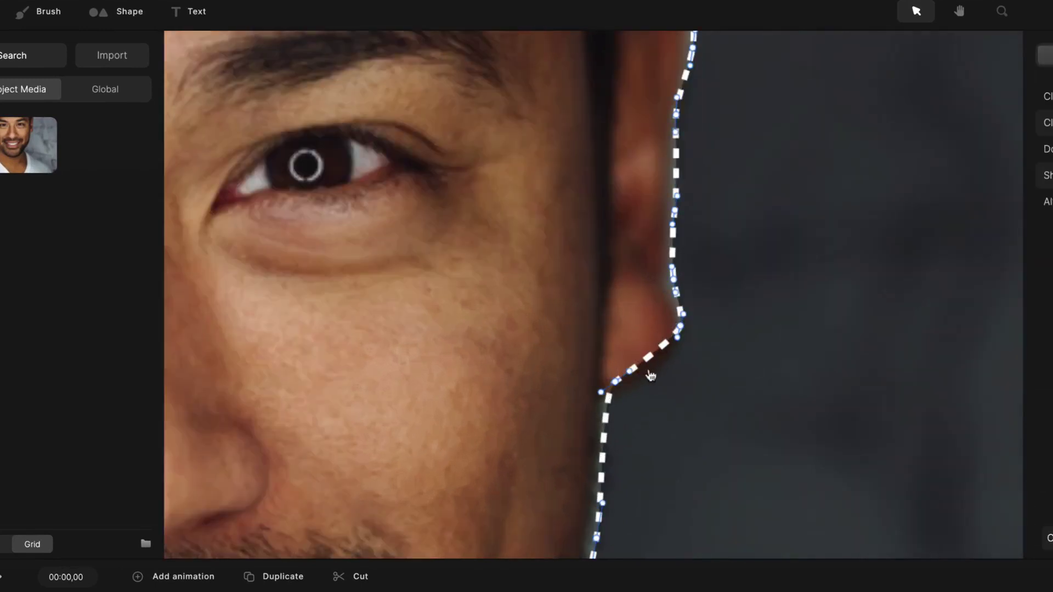
mouse_move(614, 384)
mouse_down()
mouse_move(589, 408)
mouse_move(606, 387)
mouse_up()
scroll(645, 370, up, 5)
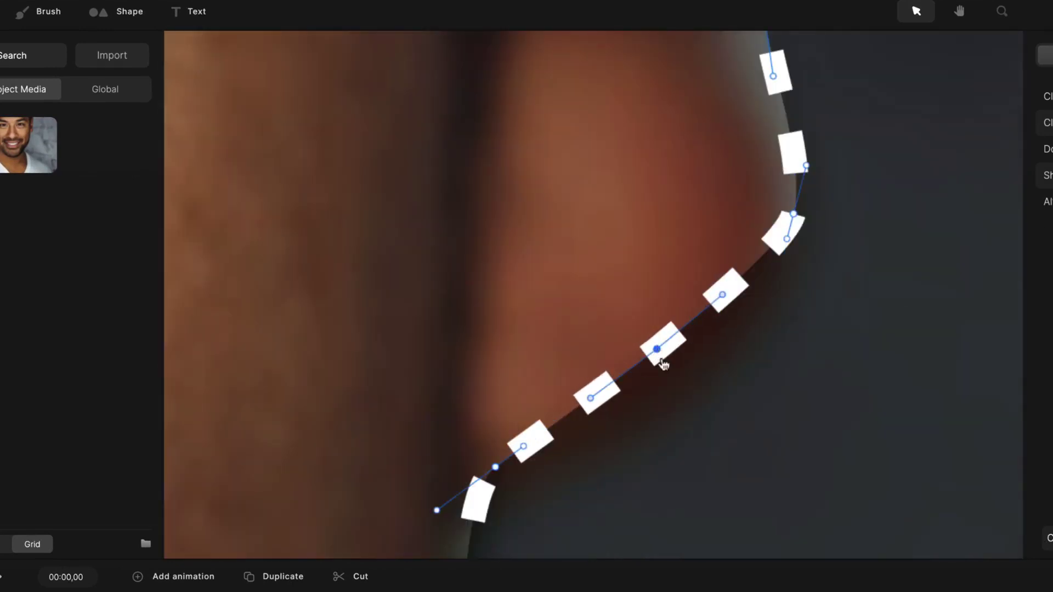
- Shift the added anchor point so the mask curves around the earlobe, and exit mask editing
drag(659, 349, 631, 411)
scroll(686, 357, down, 5)
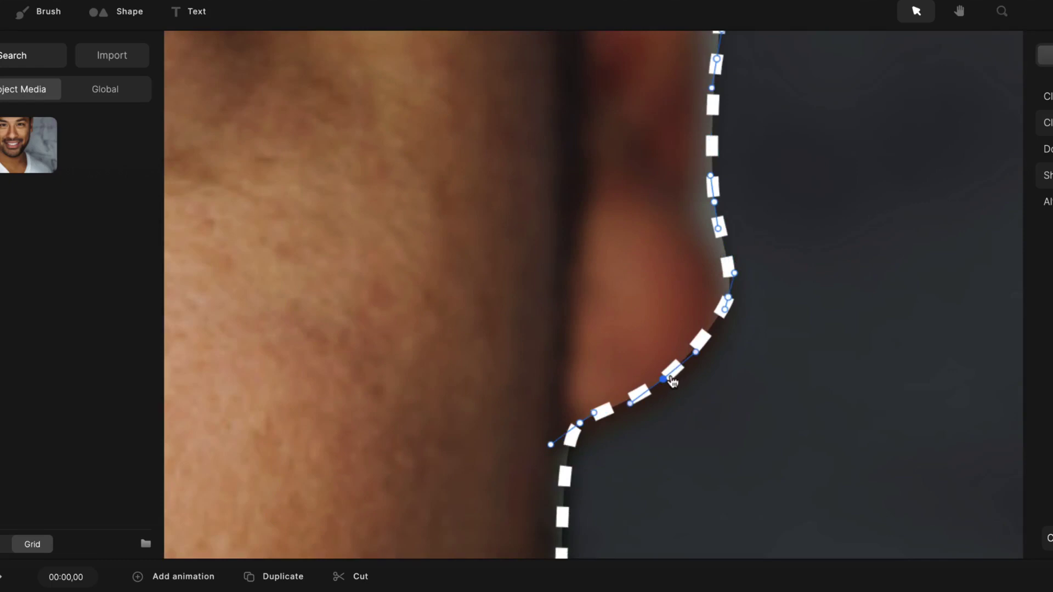
mouse_move(666, 379)
mouse_down()
mouse_move(642, 371)
mouse_move(656, 361)
mouse_up()
scroll(759, 378, down, 10)
key(Escape)
click(750, 383)
scroll(674, 383, up, 5)
scroll(545, 421, up, 5)
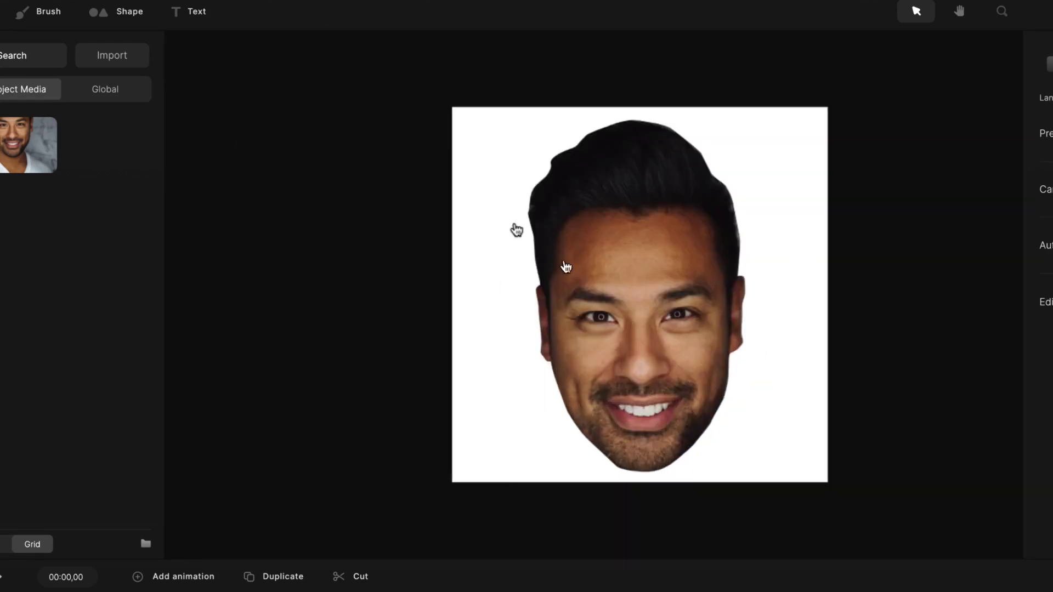
scroll(836, 319, up, 1)
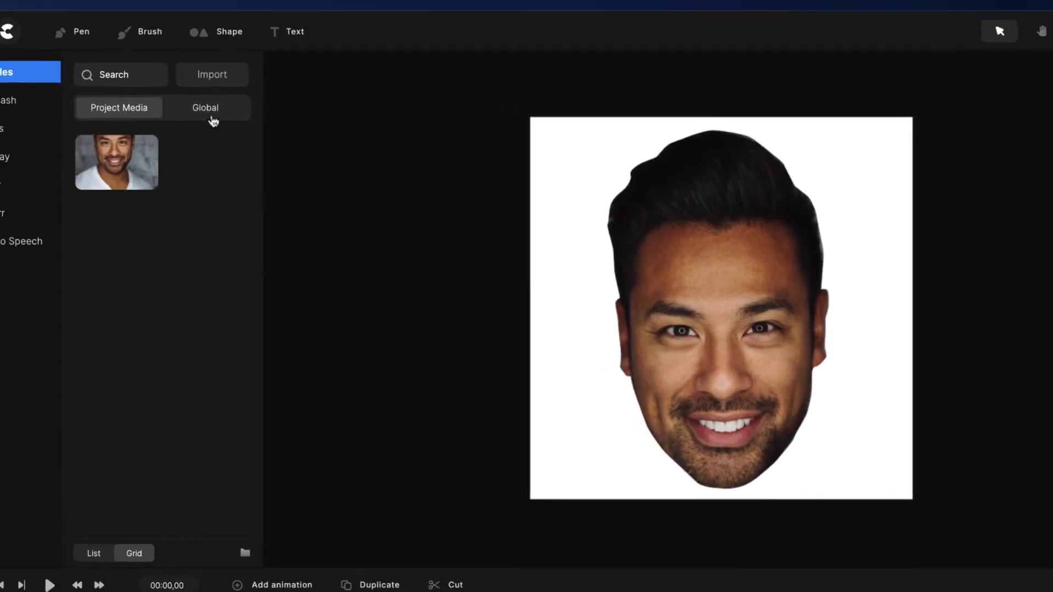
- Create a new folder in the global media library
click(112, 97)
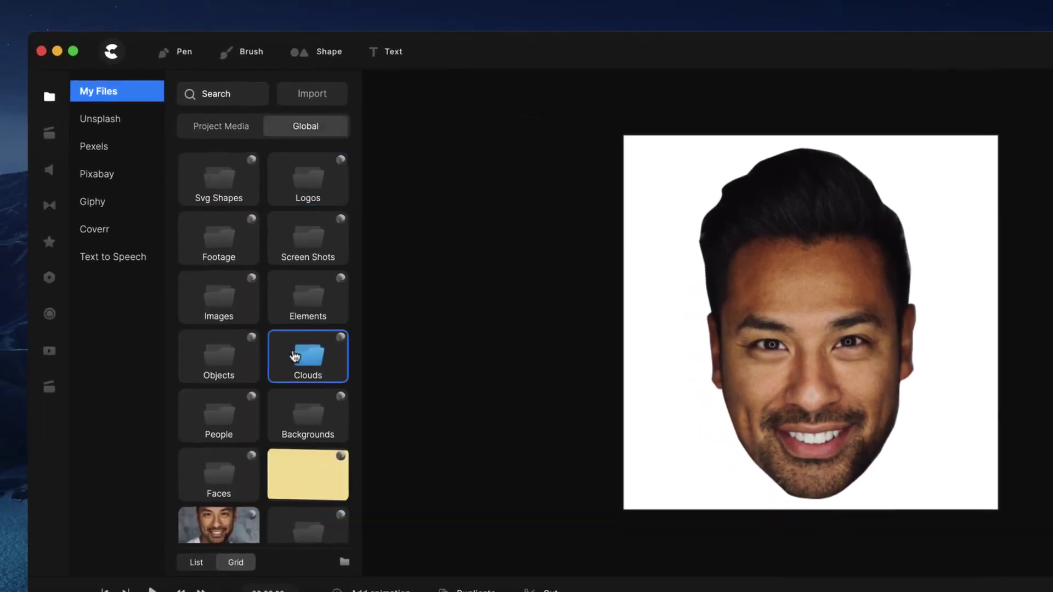
scroll(193, 540, down, 3)
scroll(247, 330, up, 5)
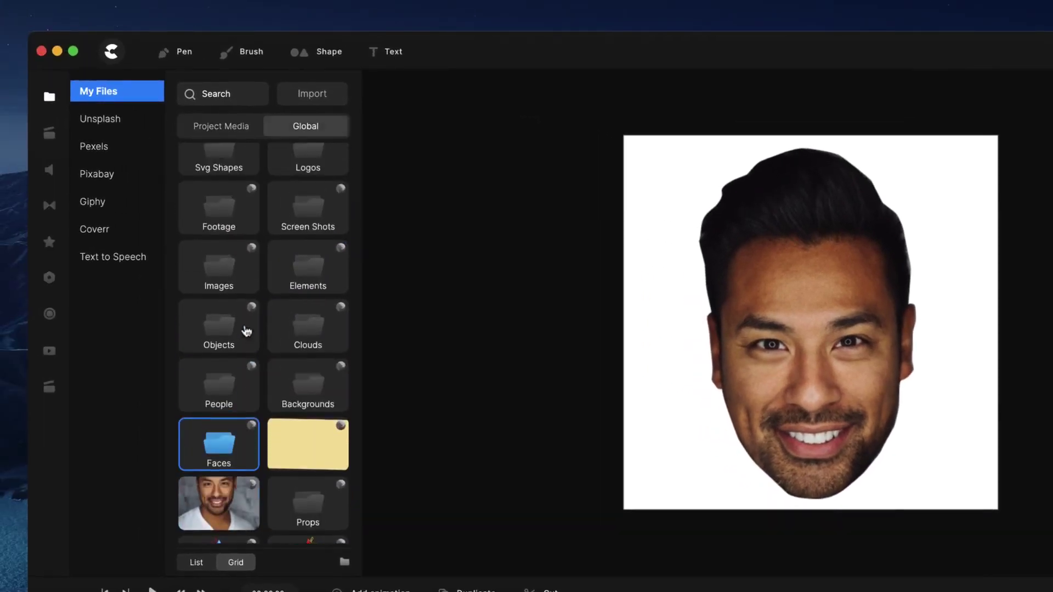
scroll(296, 334, down, 5)
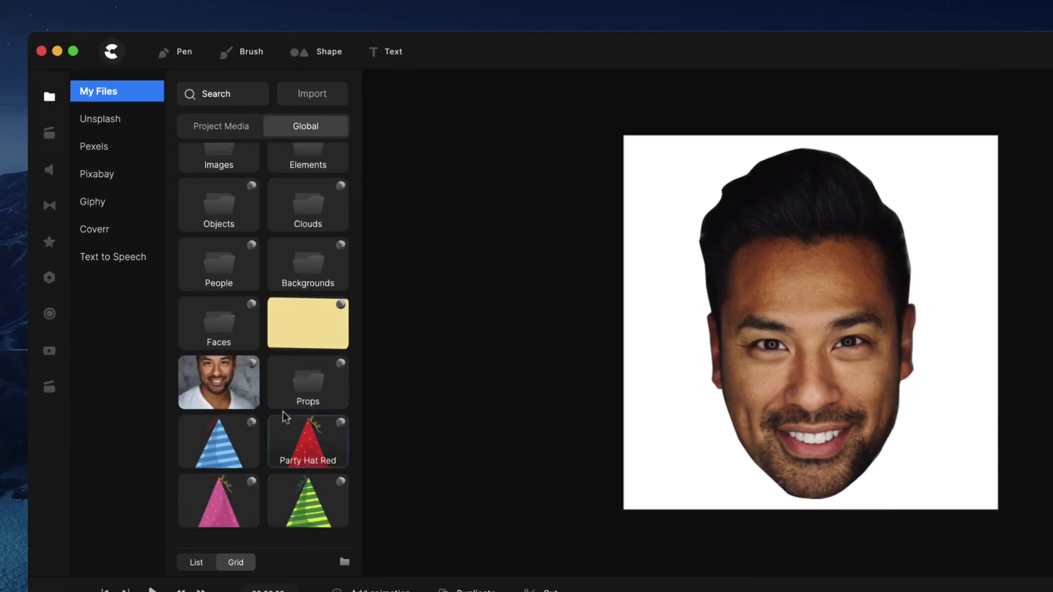
click(346, 564)
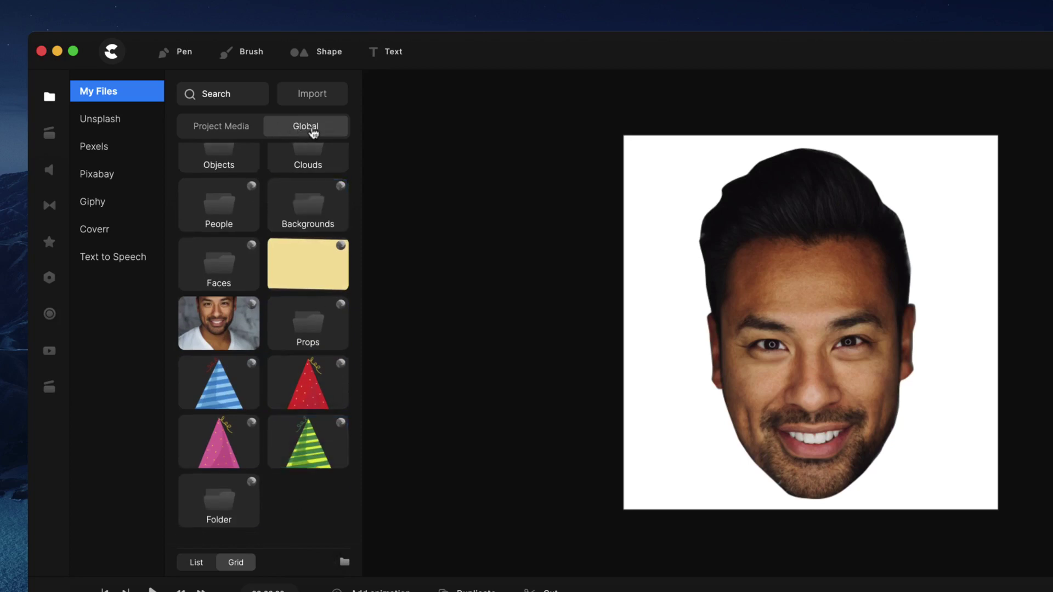
- Rename the new global folder as Faces
click(230, 500)
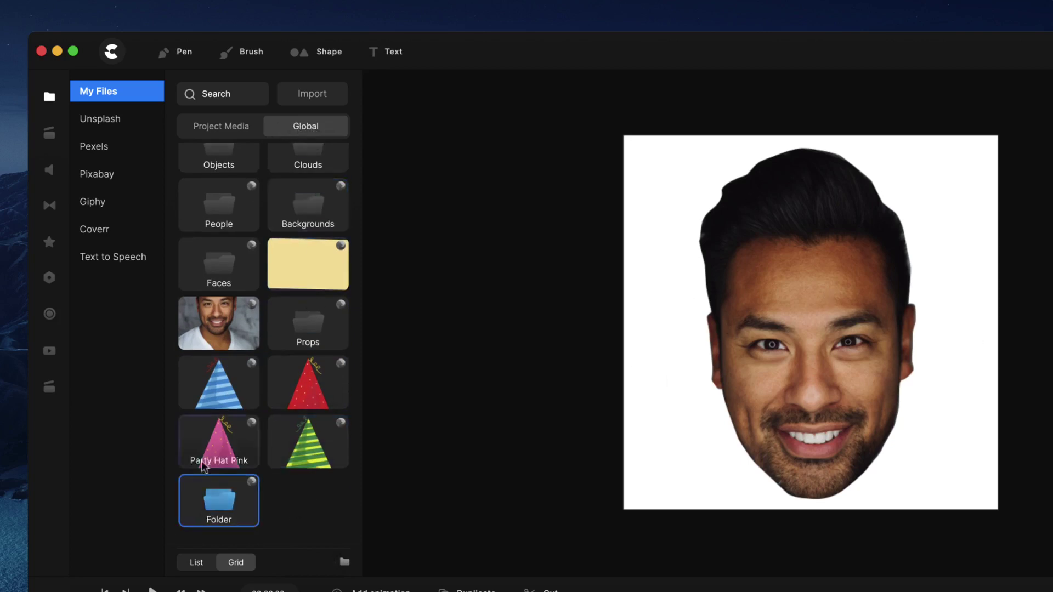
right_click(233, 525)
click(263, 565)
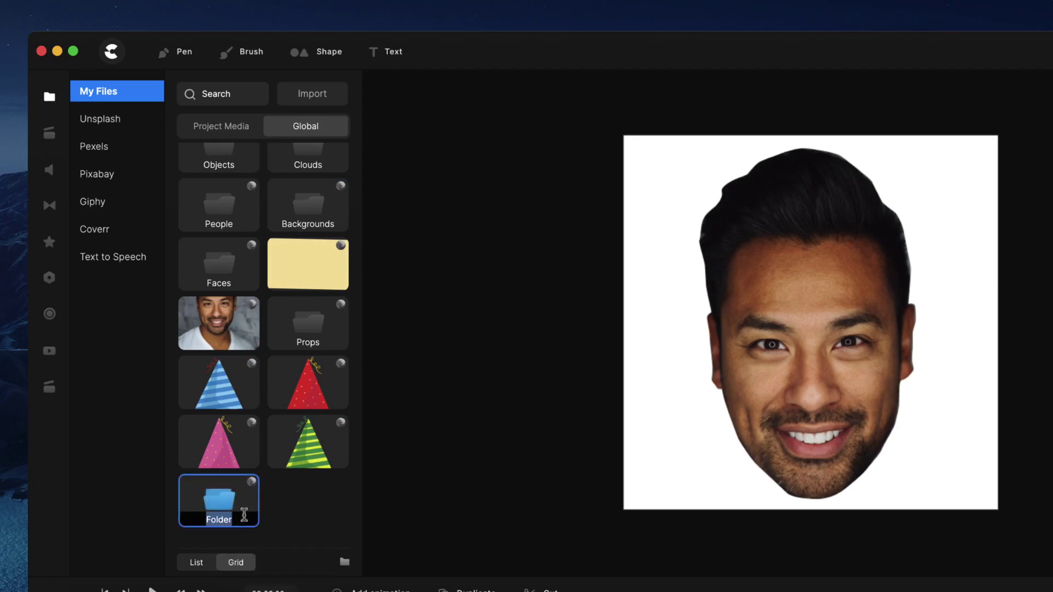
key(Return)
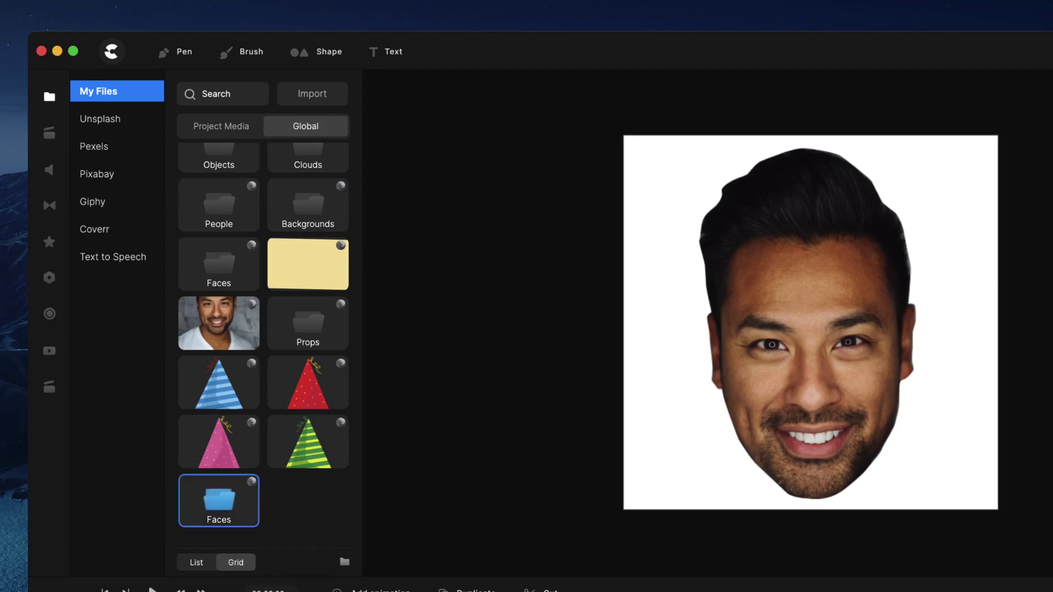
- Open the new Faces folder and take a snapshot of the masked head to save it there
double_click(218, 503)
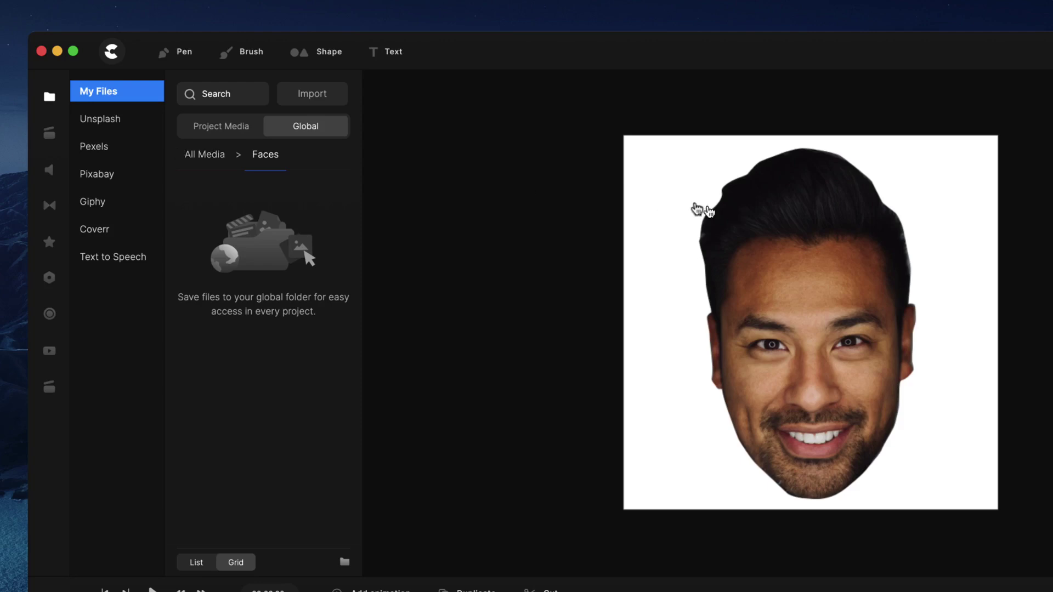
right_click(821, 270)
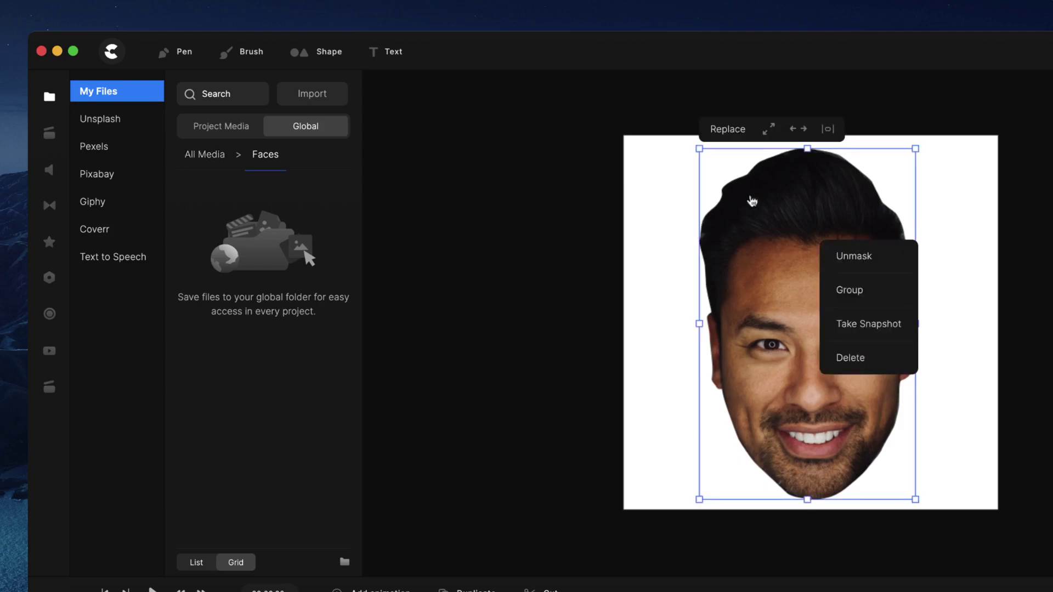
click(872, 325)
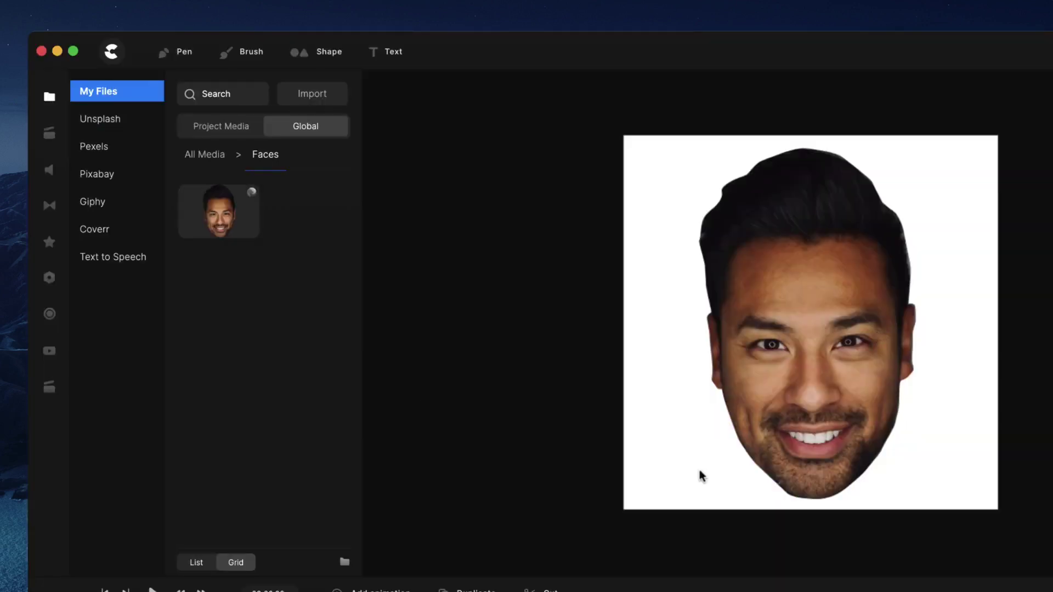
- Delete the masked head from the canvas and place the head snapshot from the Faces folder in the canvas centre
click(810, 270)
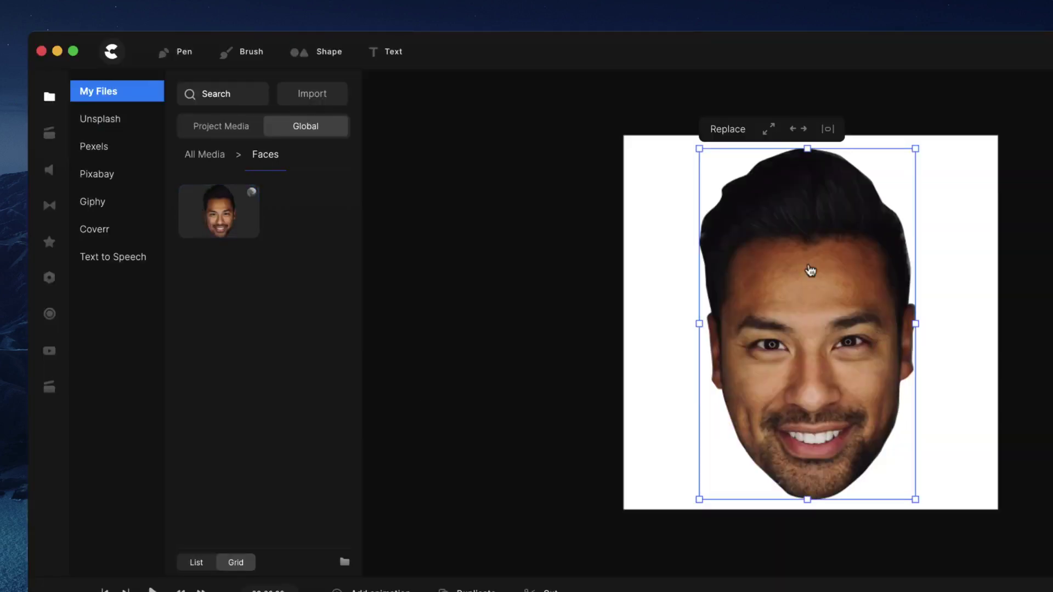
key(BackSpace)
drag(250, 221, 818, 357)
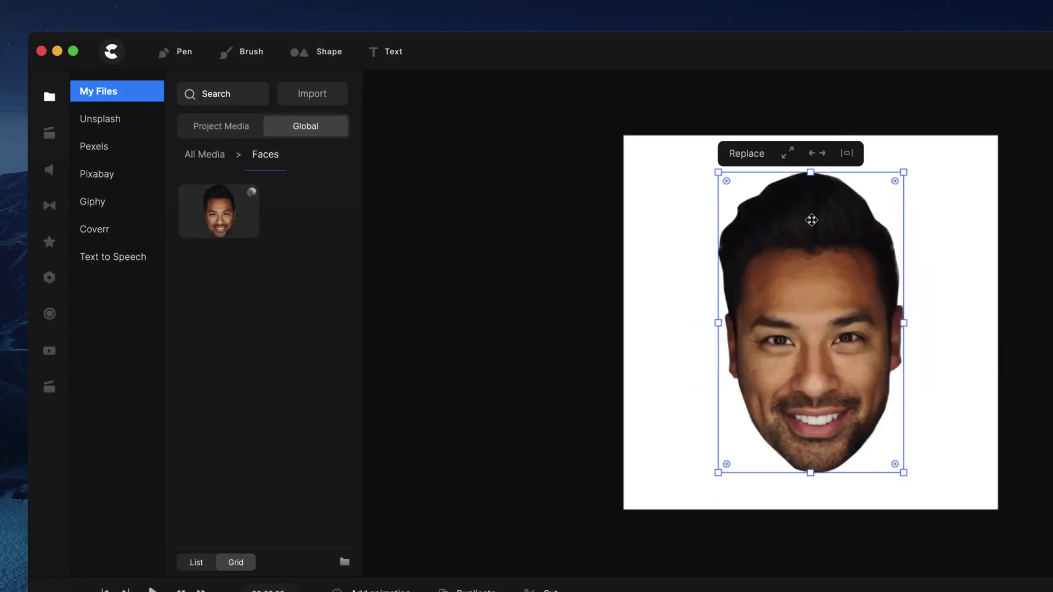
scroll(796, 206, up, 5)
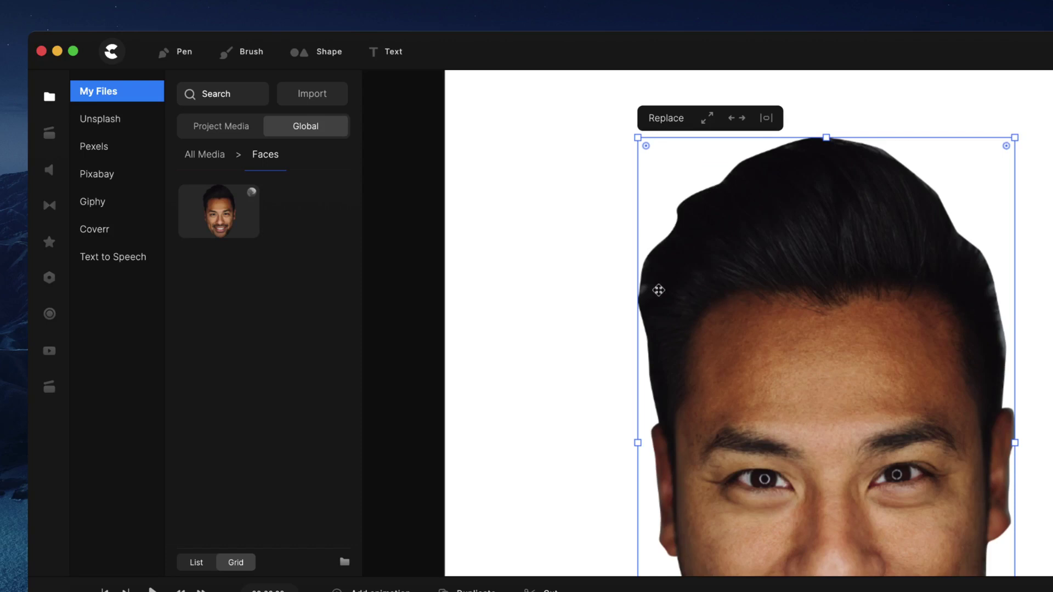
scroll(663, 291, down, 6)
click(955, 386)
click(695, 340)
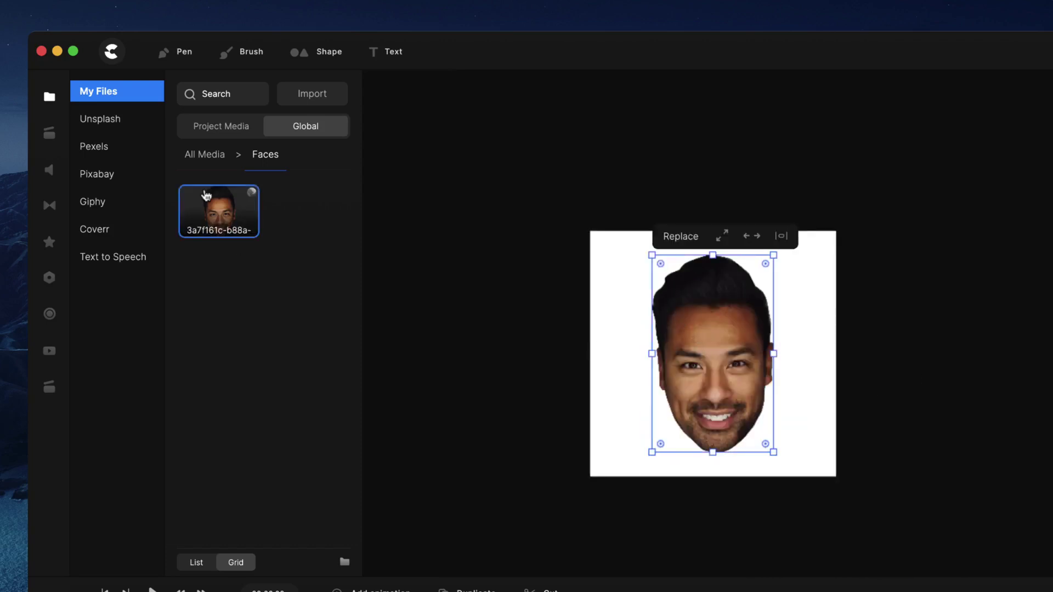
scroll(811, 364, up, 4)
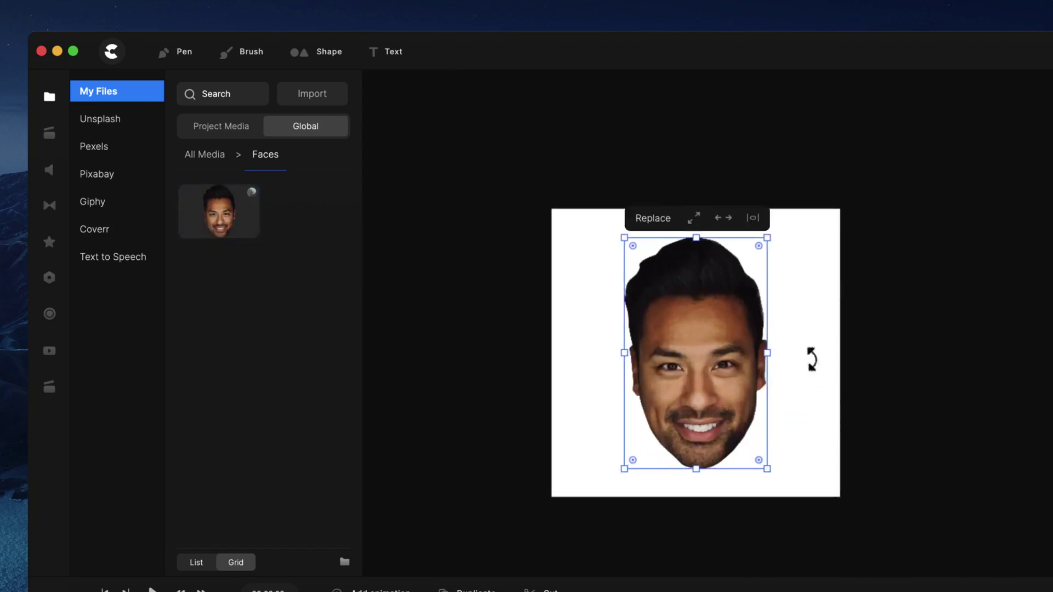